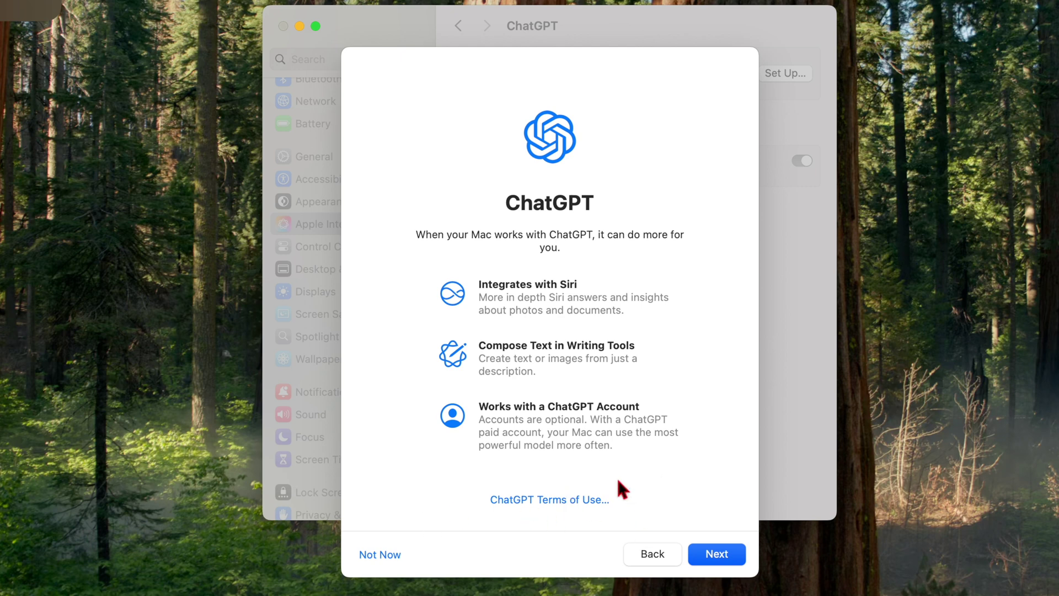
- Continue past the introduction page of the ChatGPT extension setup
left_click(720, 556)
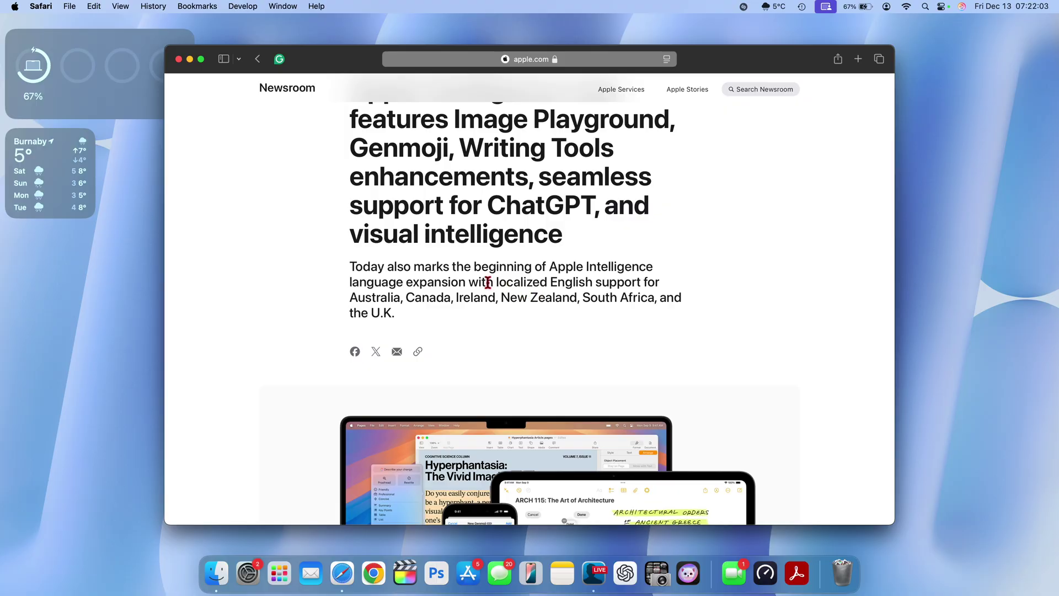
- Read the supported English regions in the Apple newsroom article and the language requirements in the macOS Sequoia 15.2 Beta update notes
left_click_drag(496, 282, 626, 298)
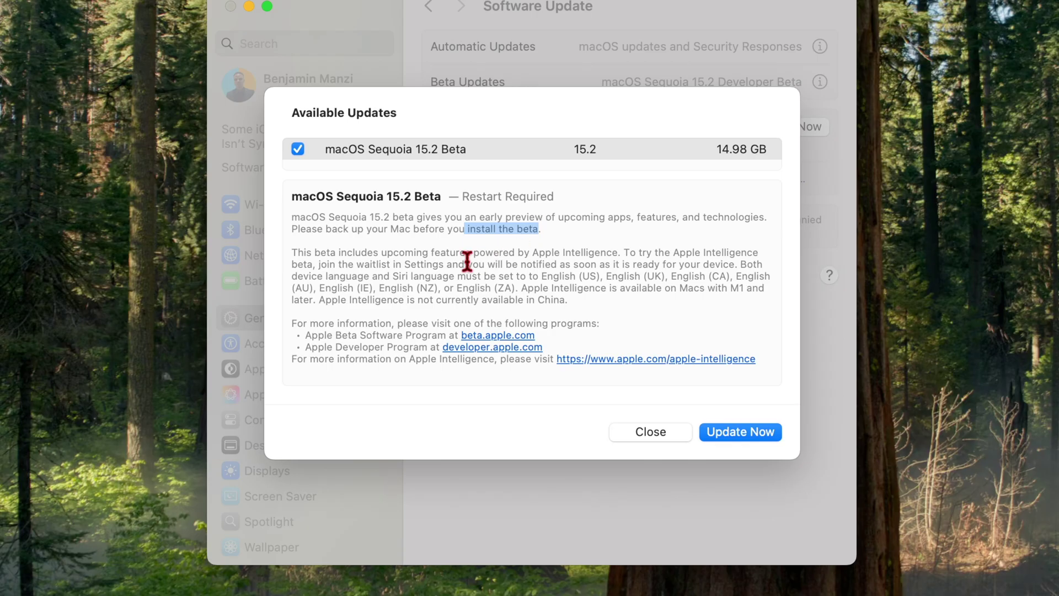
left_click_drag(516, 254, 627, 316)
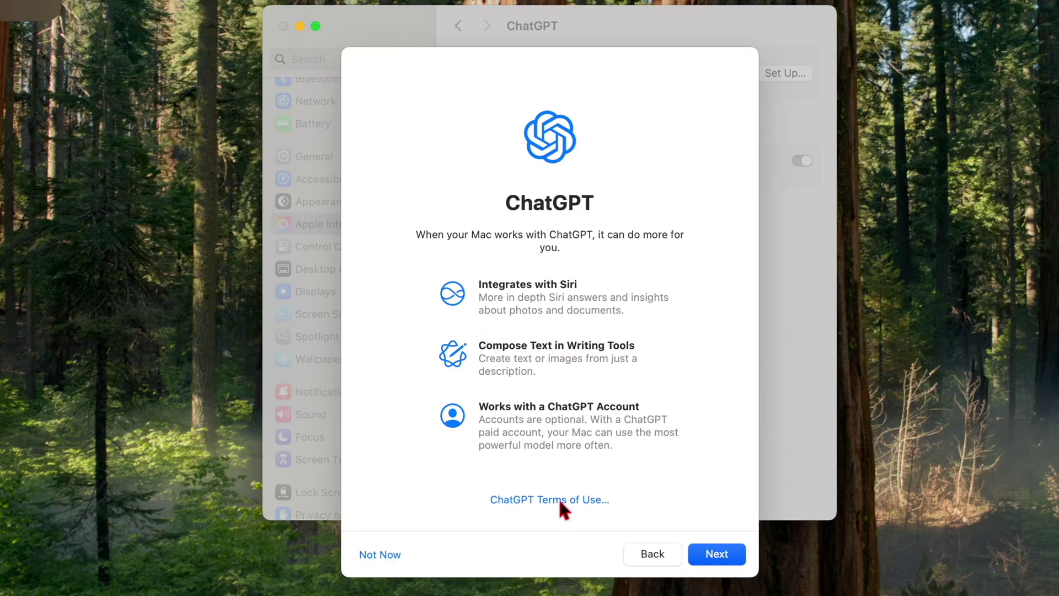
- Open the ChatGPT extension settings under Apple Intelligence & Siri
key("Return")
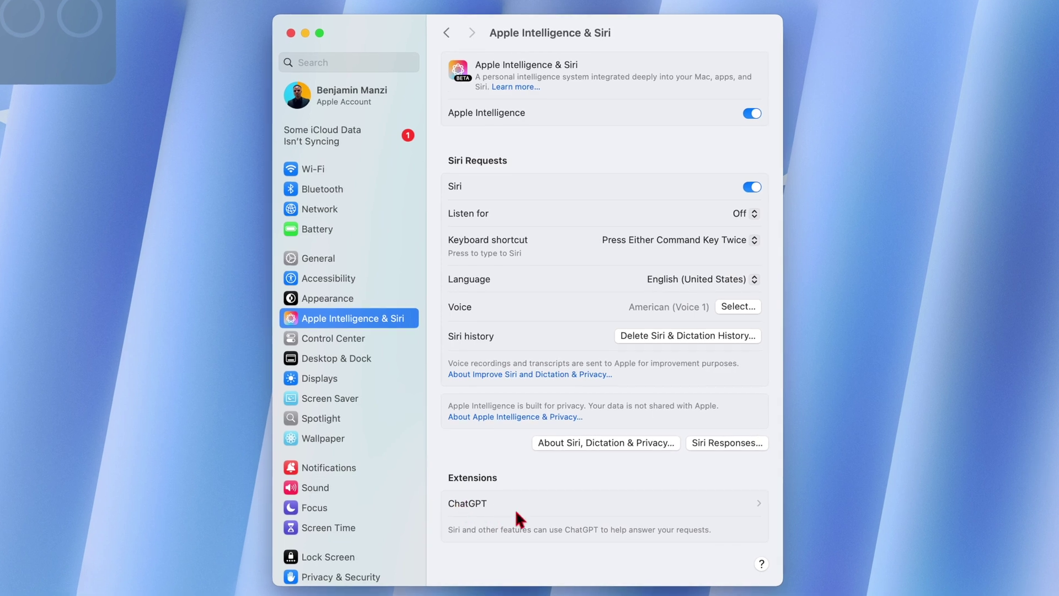
left_click(758, 504)
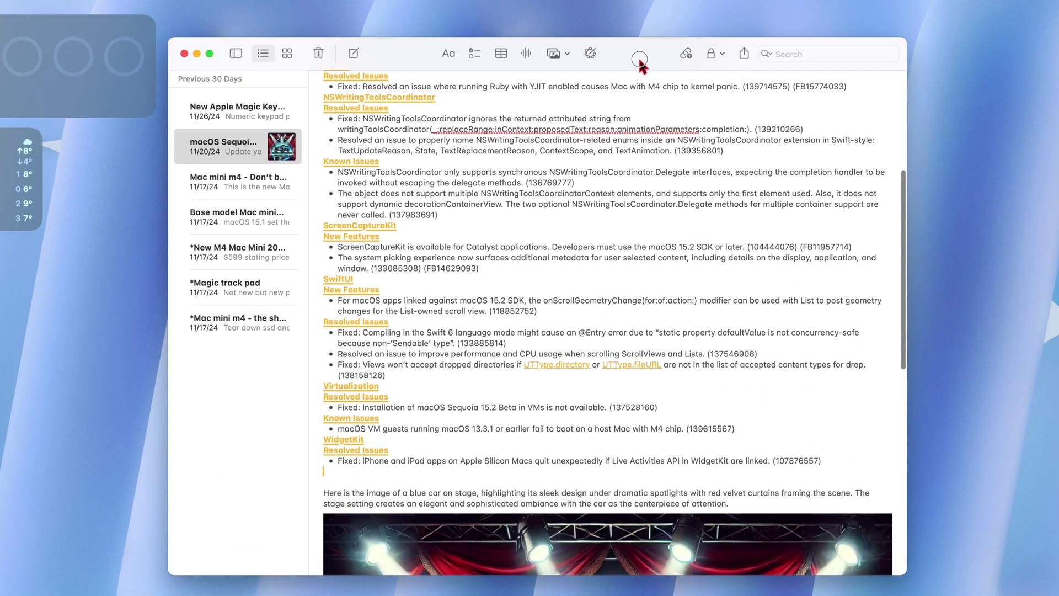
- Bring up Writing Tools for the SwiftUI Resolved Issues bullets, look over its rewriting and Compose options, and dismiss it
left_click(591, 53)
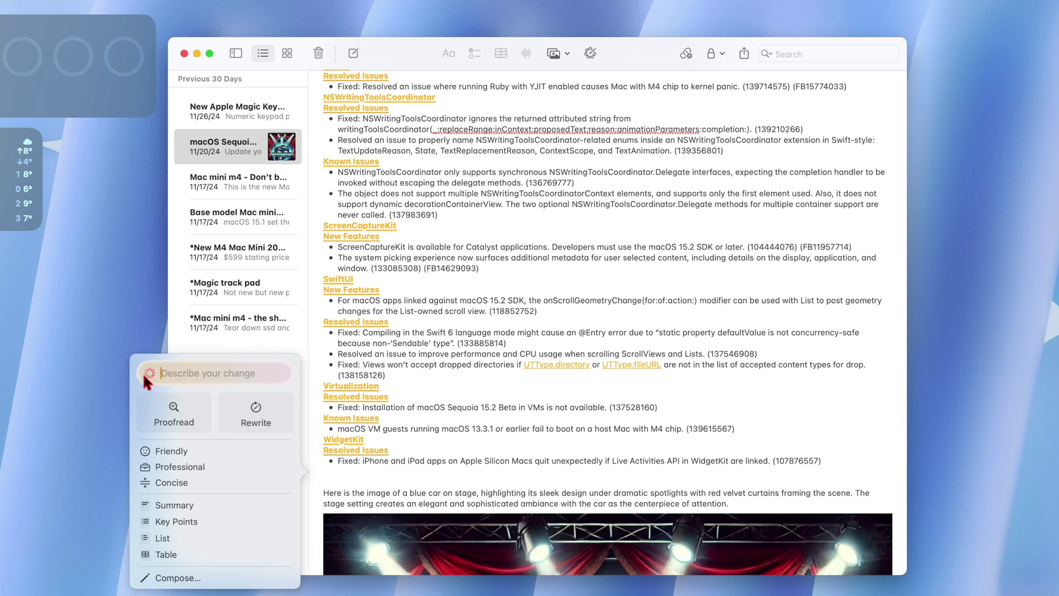
left_click(193, 375)
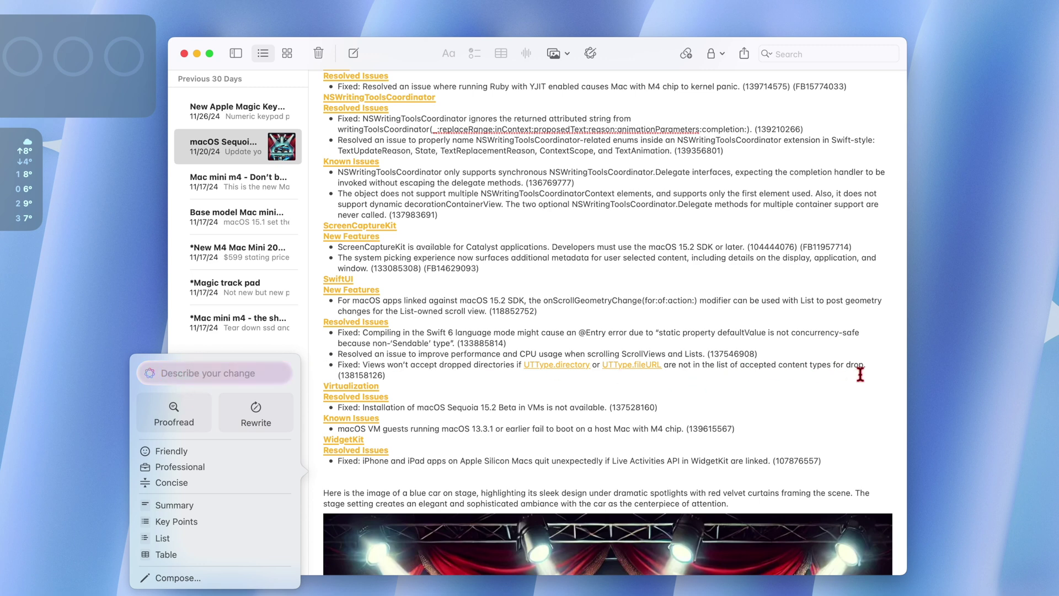
left_click_drag(871, 365, 335, 334)
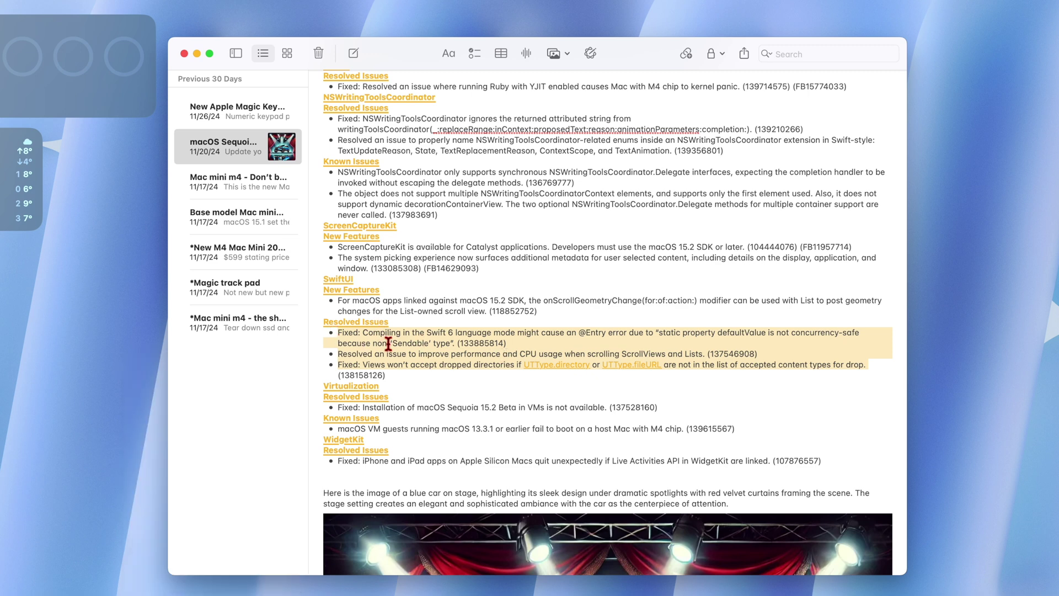
left_click(585, 51)
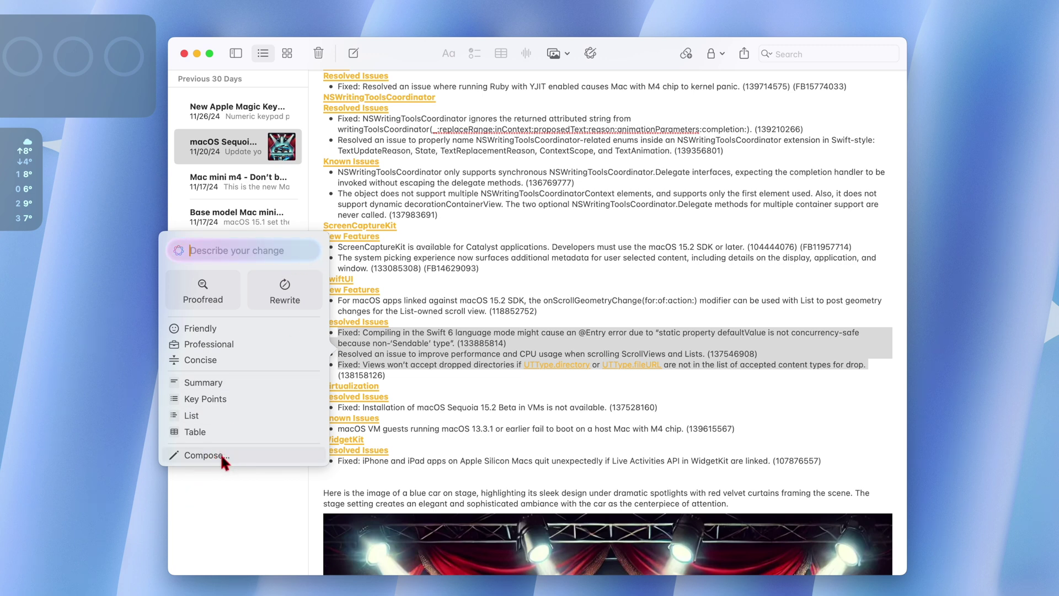
left_click(494, 420)
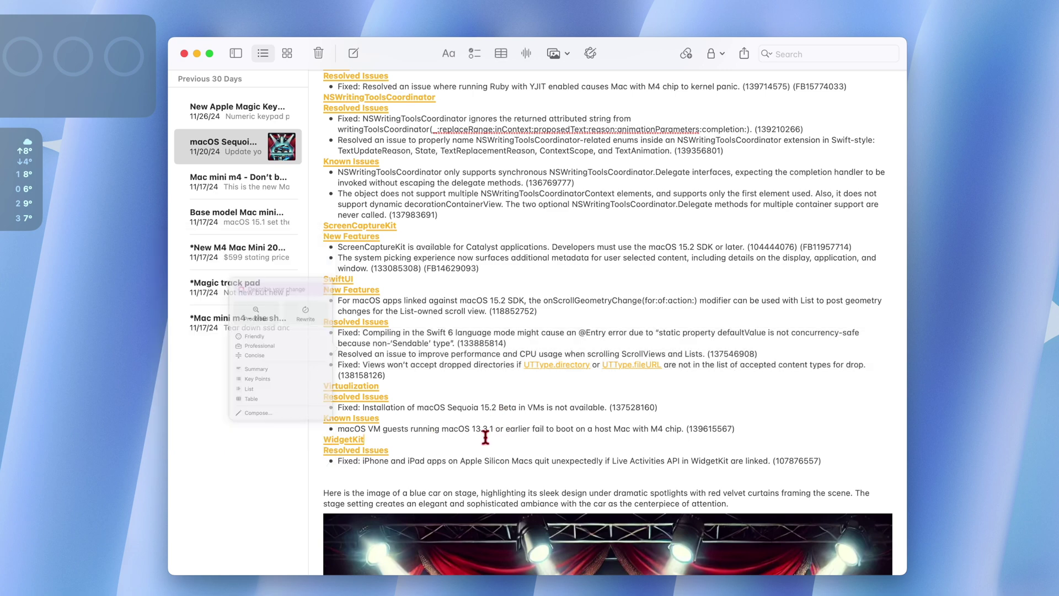
- Bring up Writing Tools at the empty line below the WidgetKit section of the note and look over its options
left_click(388, 483)
left_click(590, 53)
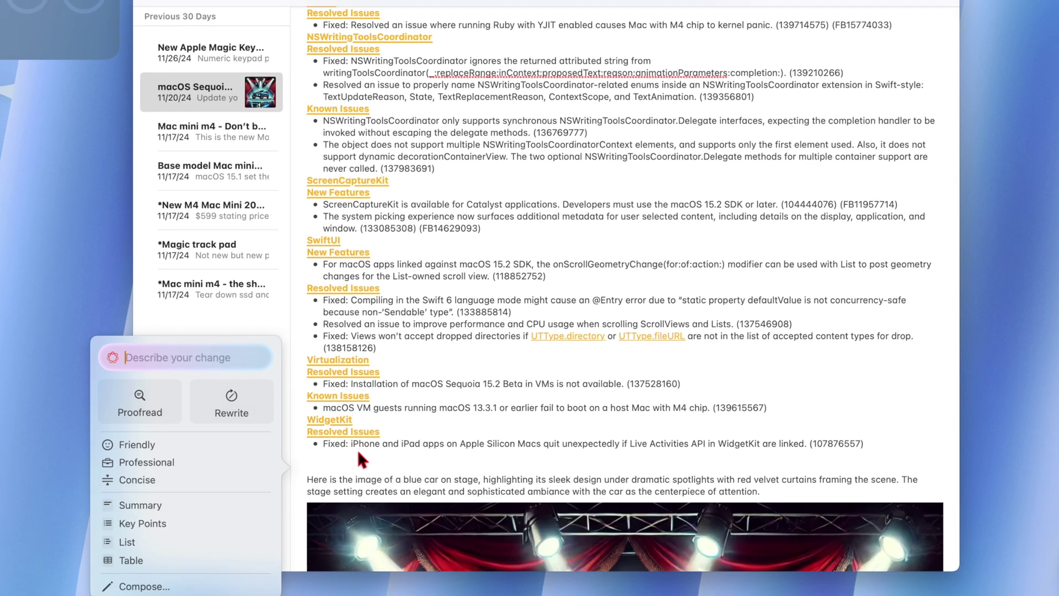
left_click(355, 473)
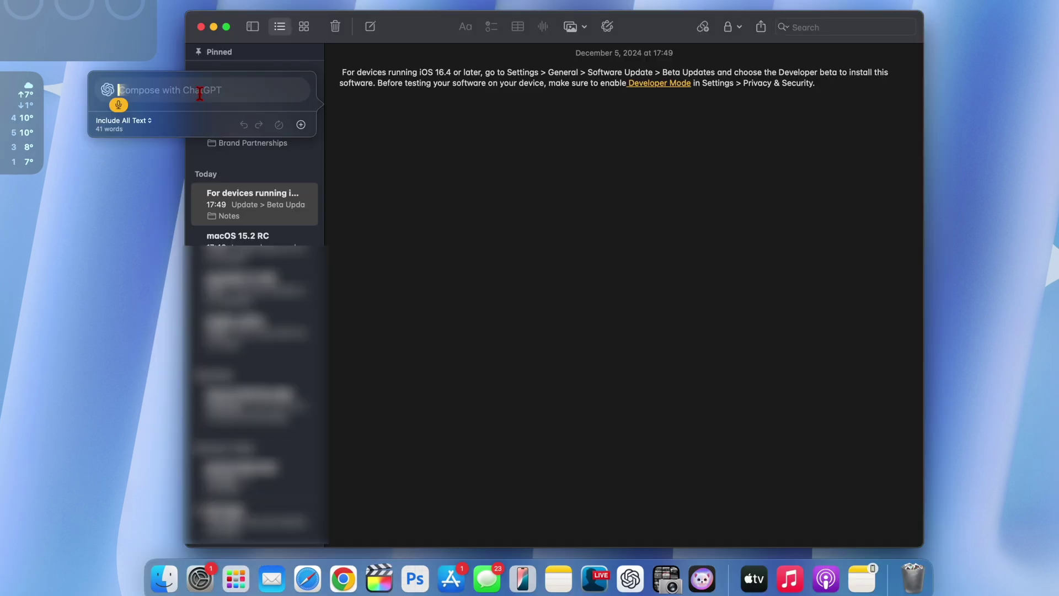
- Have ChatGPT compose an image of a red car in a rainy scene for the note about installing the Developer beta
type("Create an image of a red")
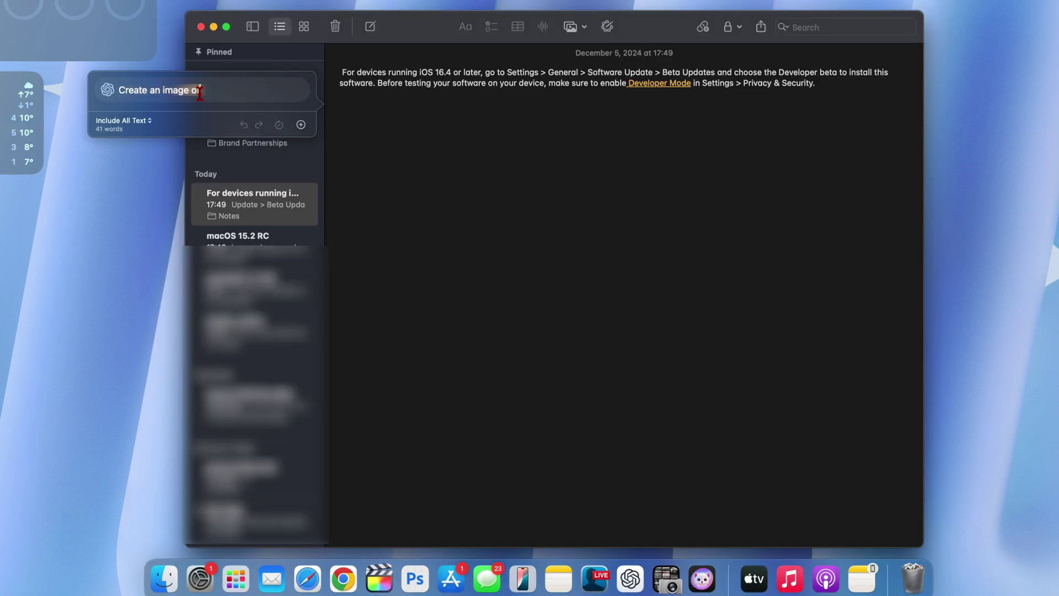
type(" car on a rainy")
key("Return")
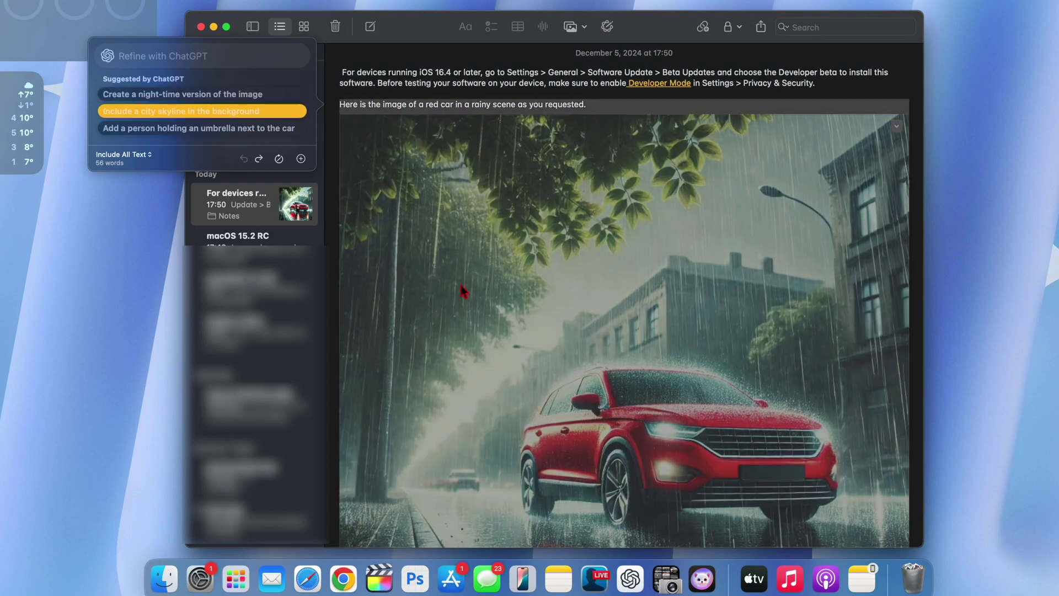
- Examine the generated red car image in the note and the refinements suggested by ChatGPT
scroll(462, 291, "down", 5)
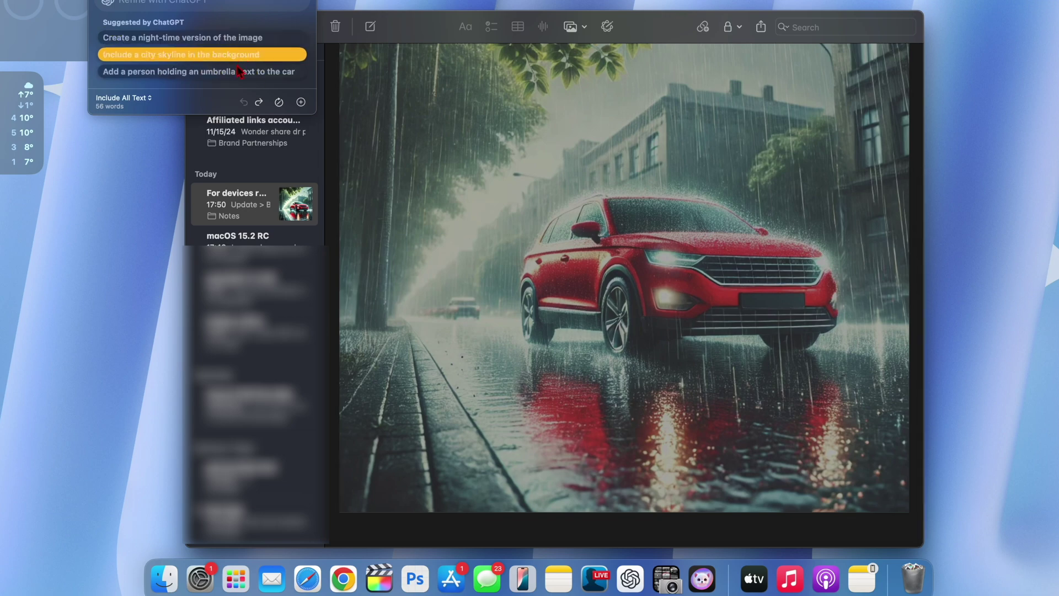
scroll(419, 223, "up", 5)
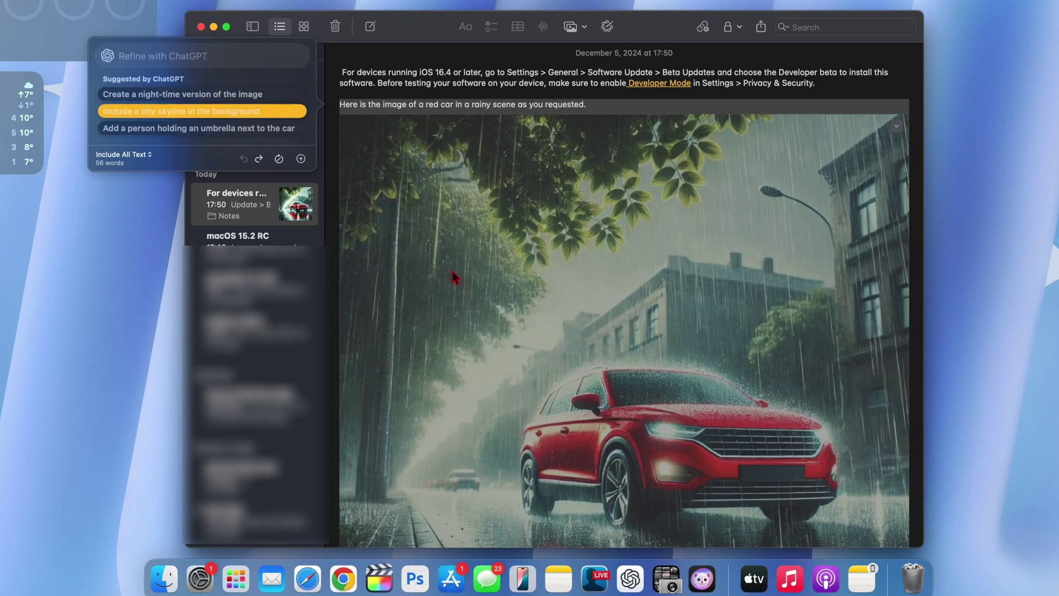
scroll(450, 267, "down", 5)
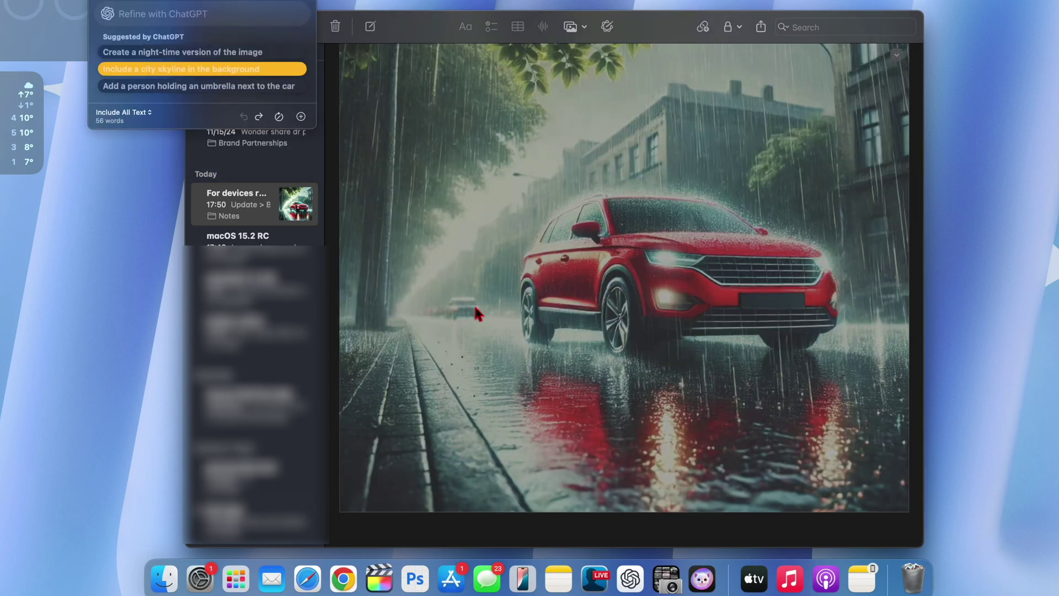
scroll(475, 308, "up", 3)
scroll(475, 308, "down", 3)
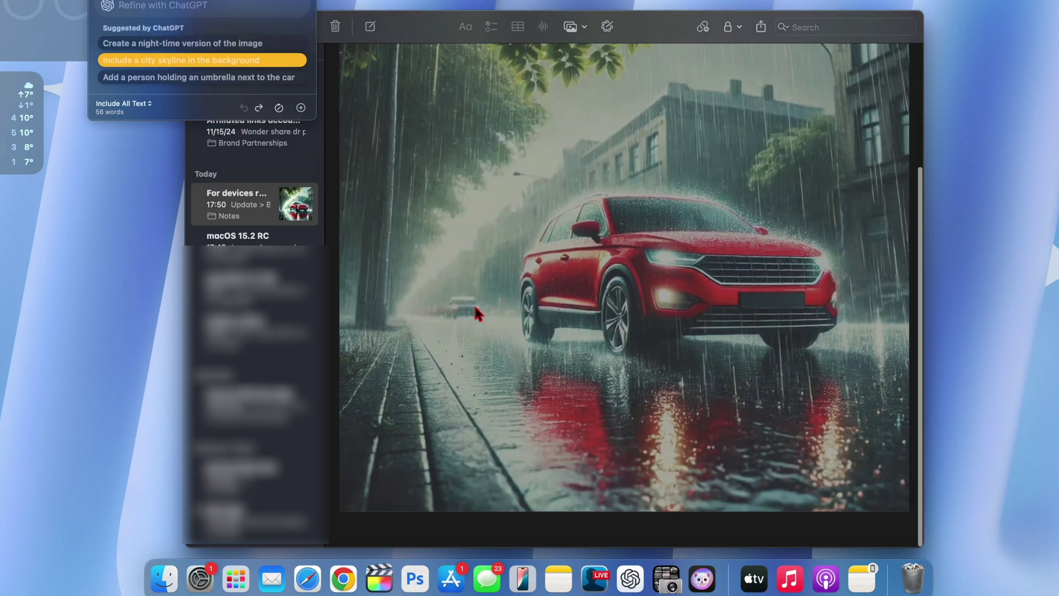
scroll(476, 308, "up", 3)
scroll(539, 344, "down", 4)
scroll(539, 346, "up", 1)
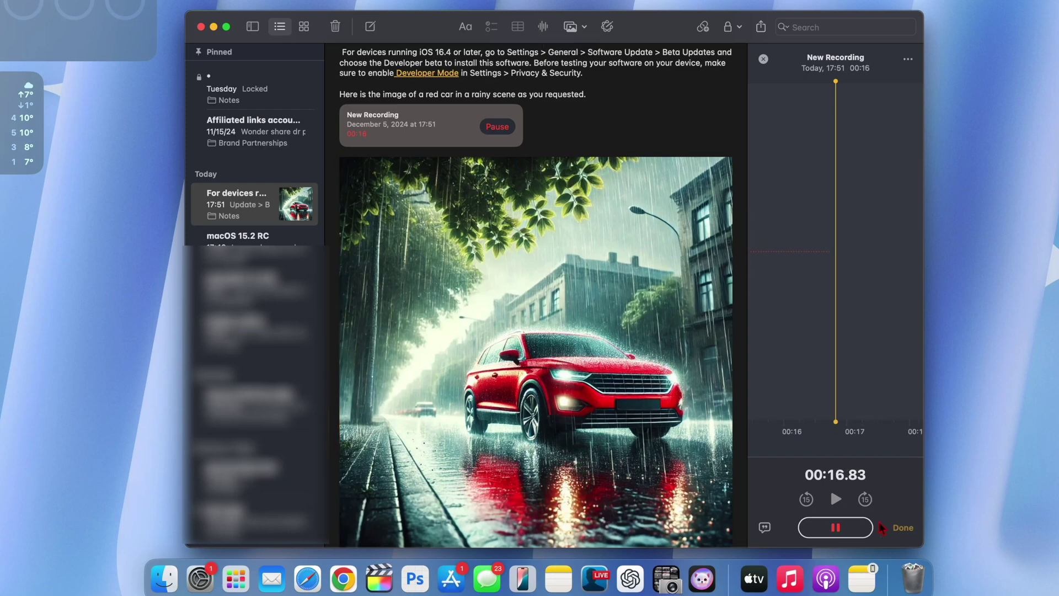
- Pause the audio recording in the note and finish it
left_click(835, 534)
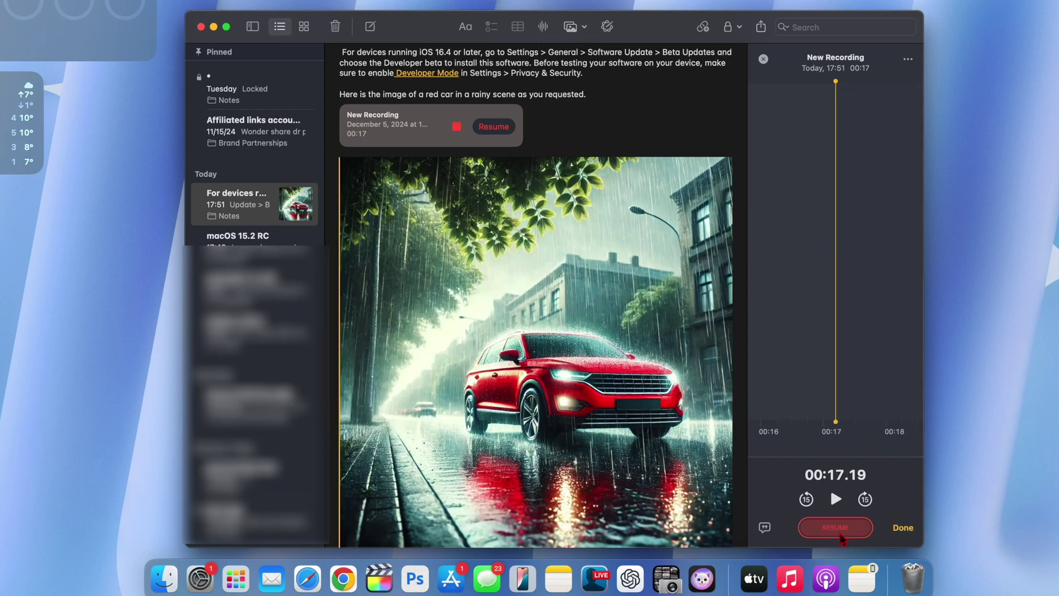
left_click(905, 529)
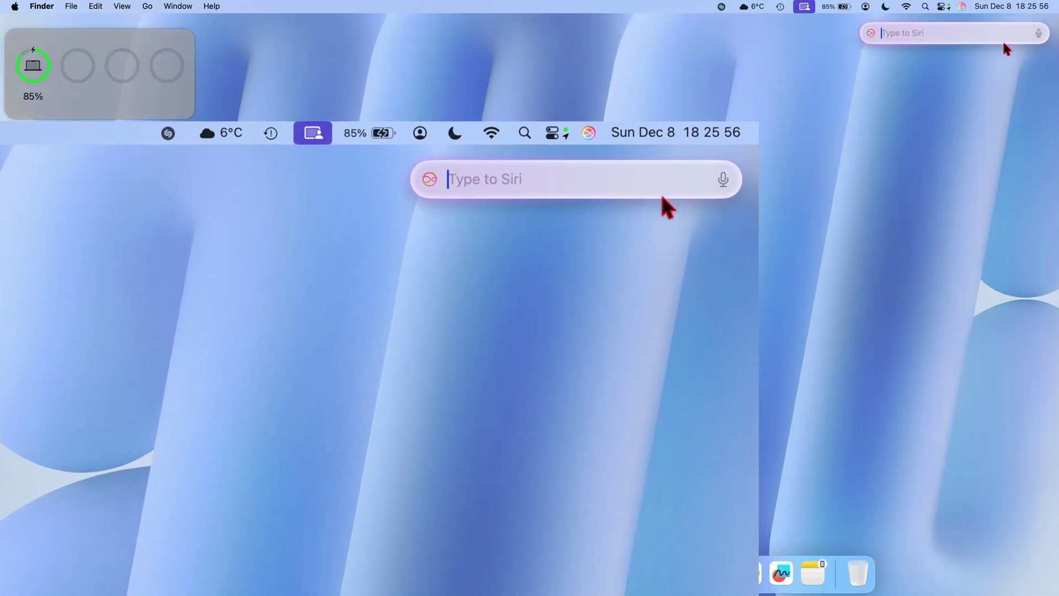
- Ask Siri "Give me step-by-step direction and instructions on how to make steak and fries" and let ChatGPT answer
type("Give me step-b by")
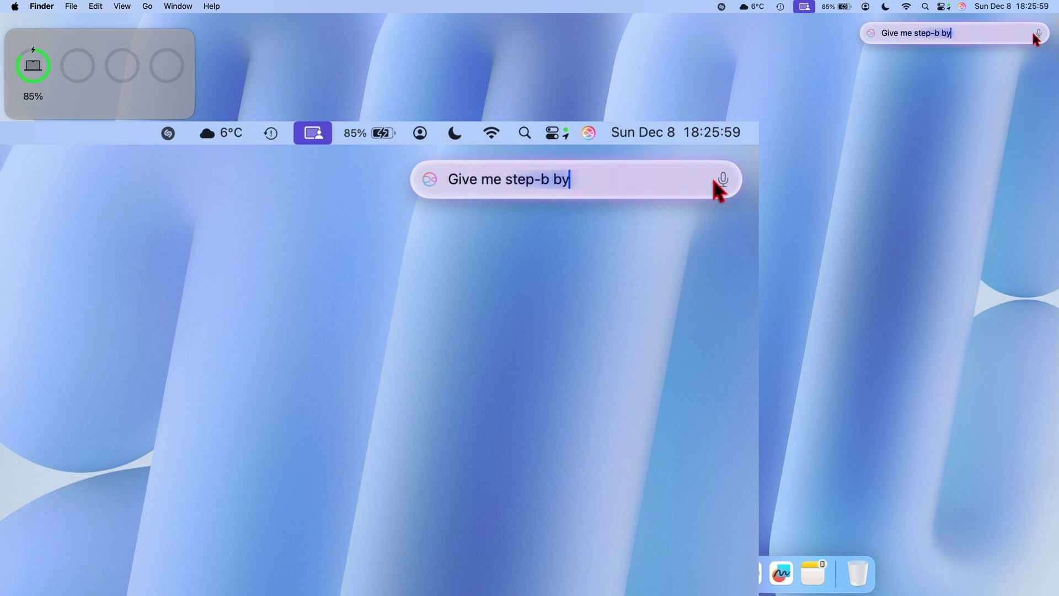
type("-step direction and instruction")
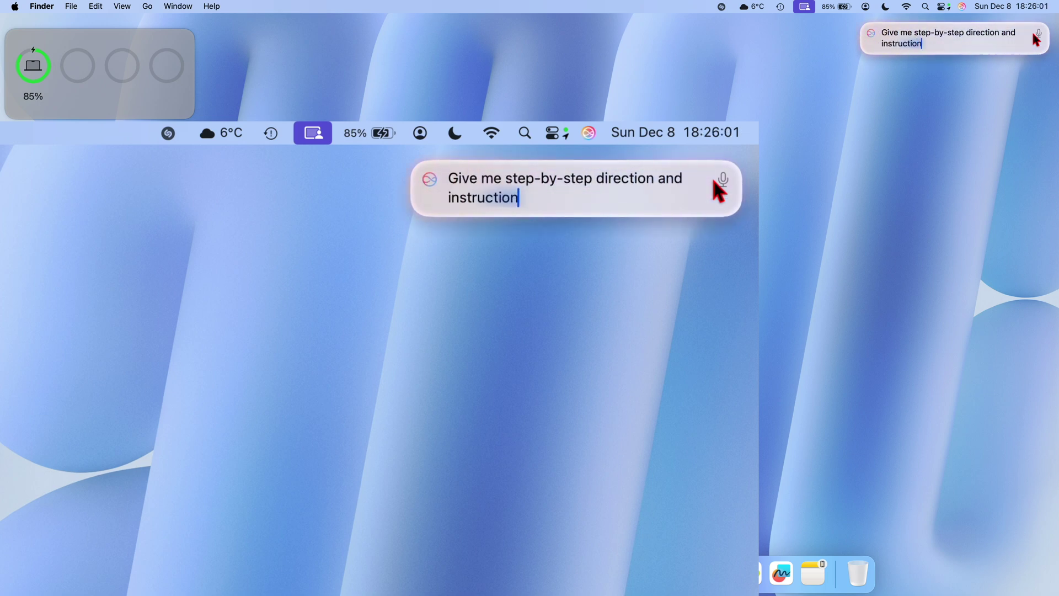
type("s on how to make steak and")
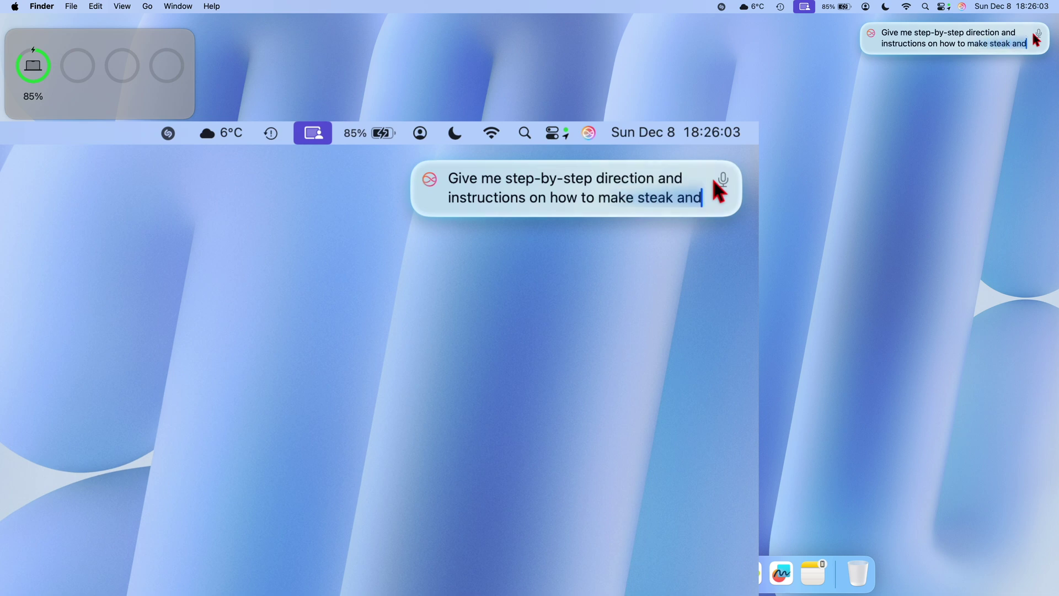
type(" fries")
key("Return")
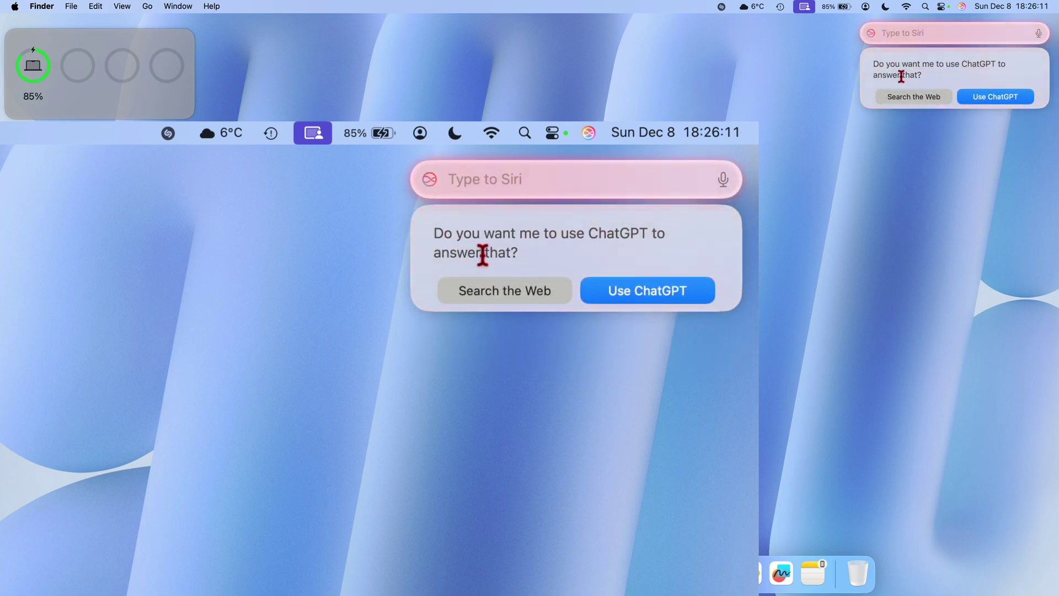
left_click(655, 294)
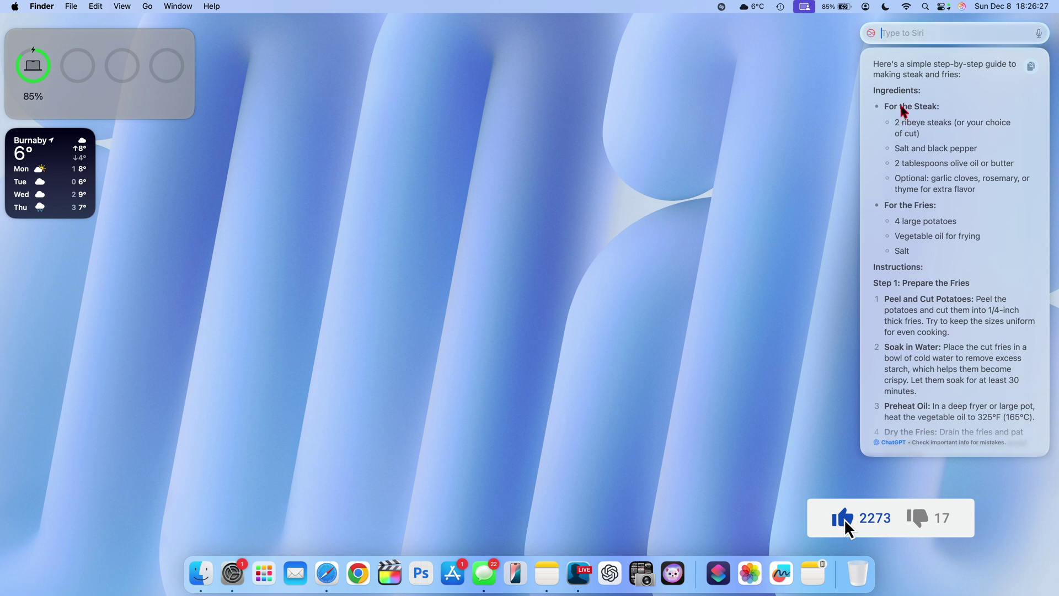
- Read through ChatGPT's steak and fries guide and dismiss the answer
scroll(904, 110, "down", 5)
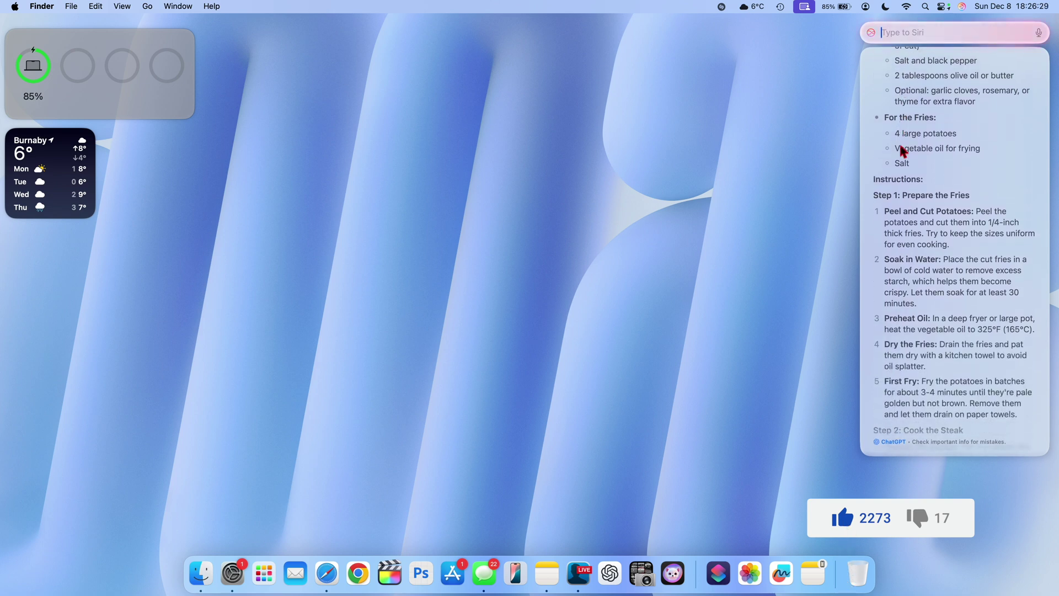
scroll(913, 231, "down", 10)
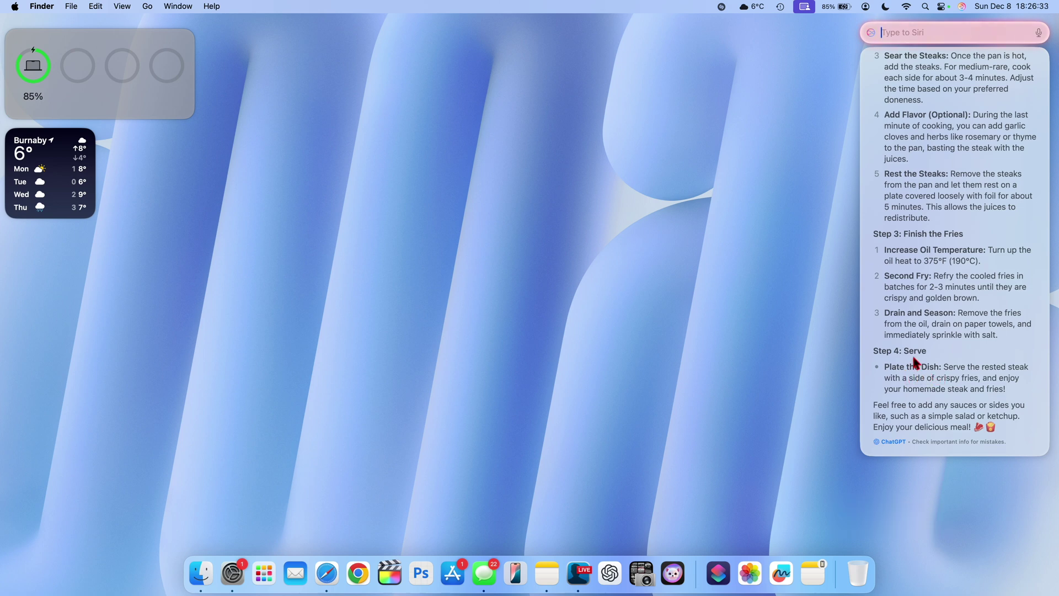
scroll(916, 359, "up", 15)
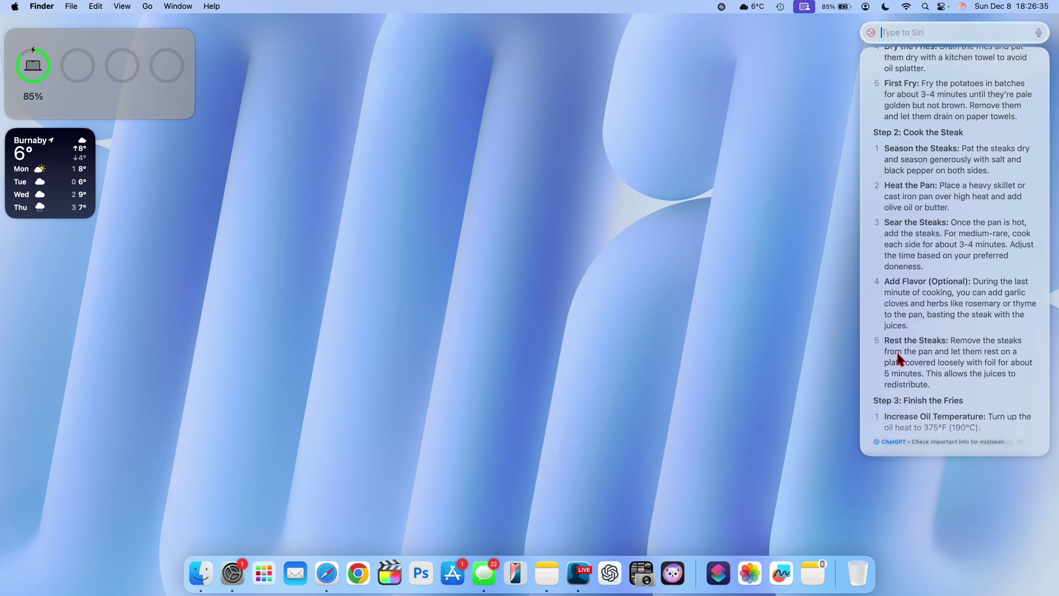
scroll(899, 360, "up", 8)
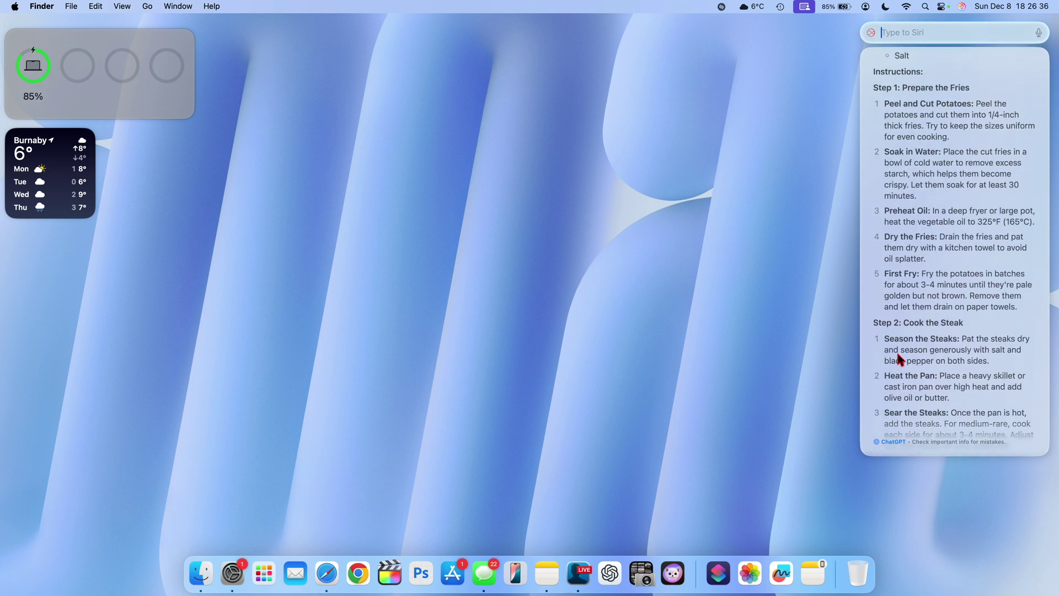
left_click(835, 317)
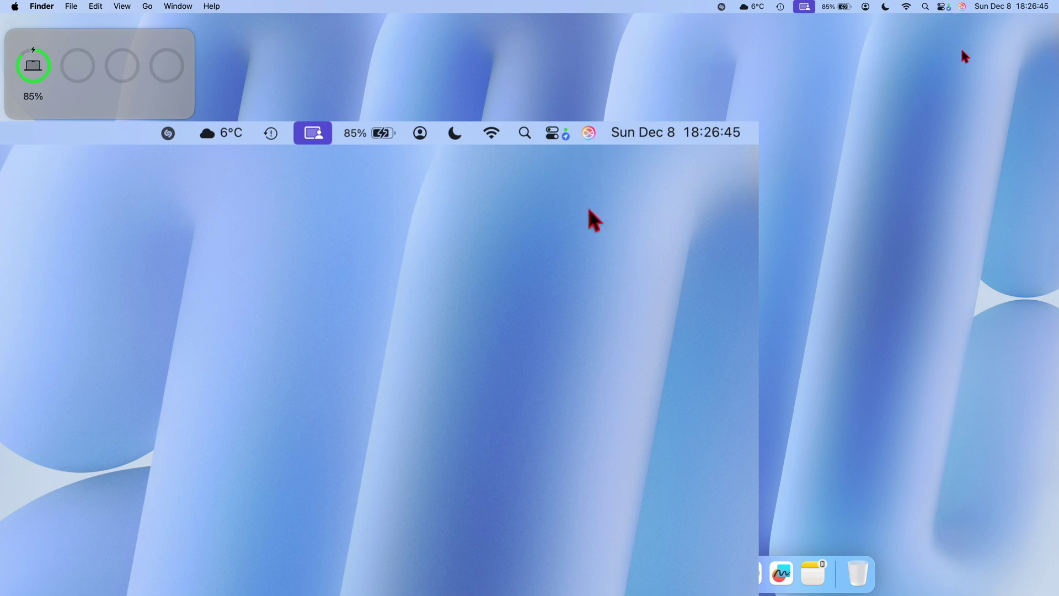
- Ask Siri "Tell me the weather in New York right now I want to talk about it with my friend"
key("super")
key("super")
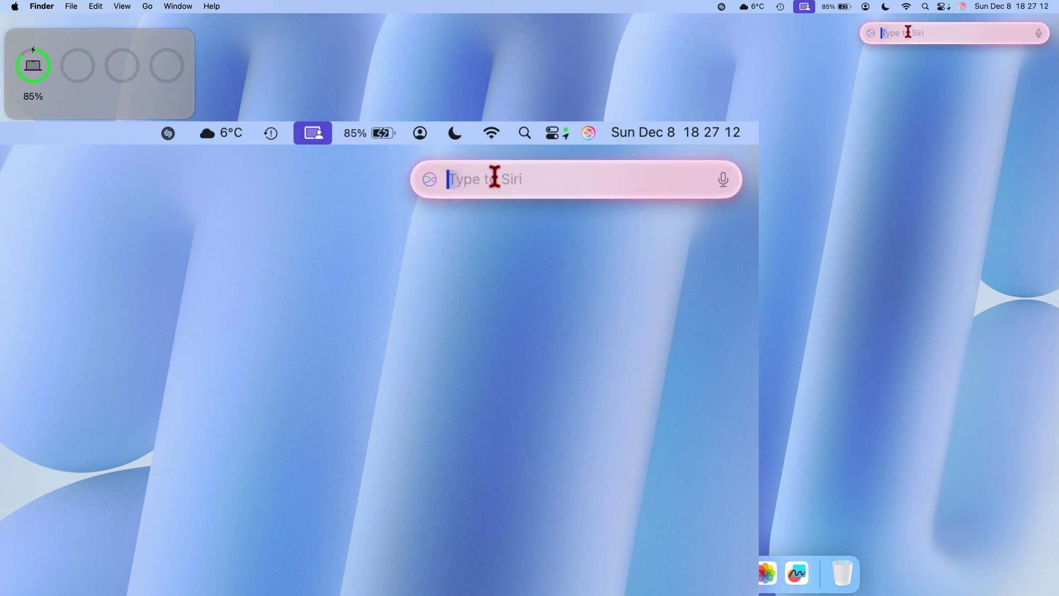
type("Tell me the weather")
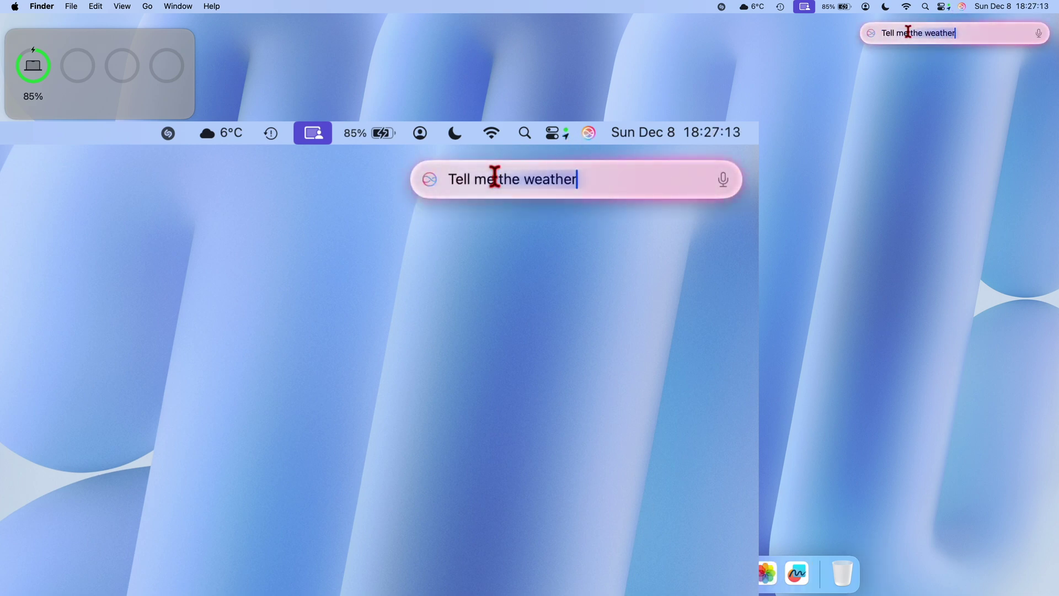
type(" in New York right now I want")
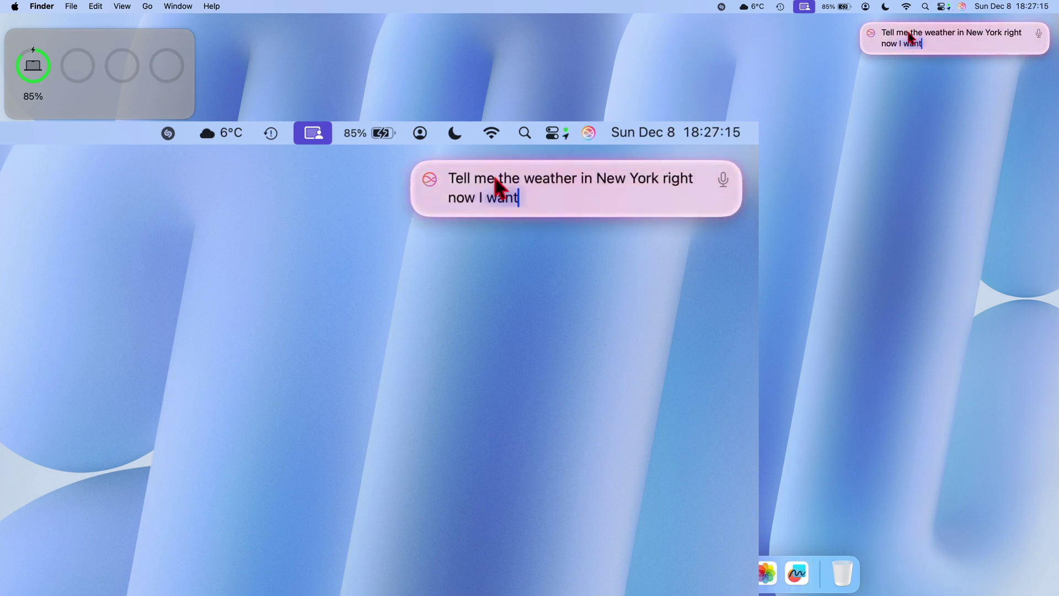
type(" to talk about it with my friend")
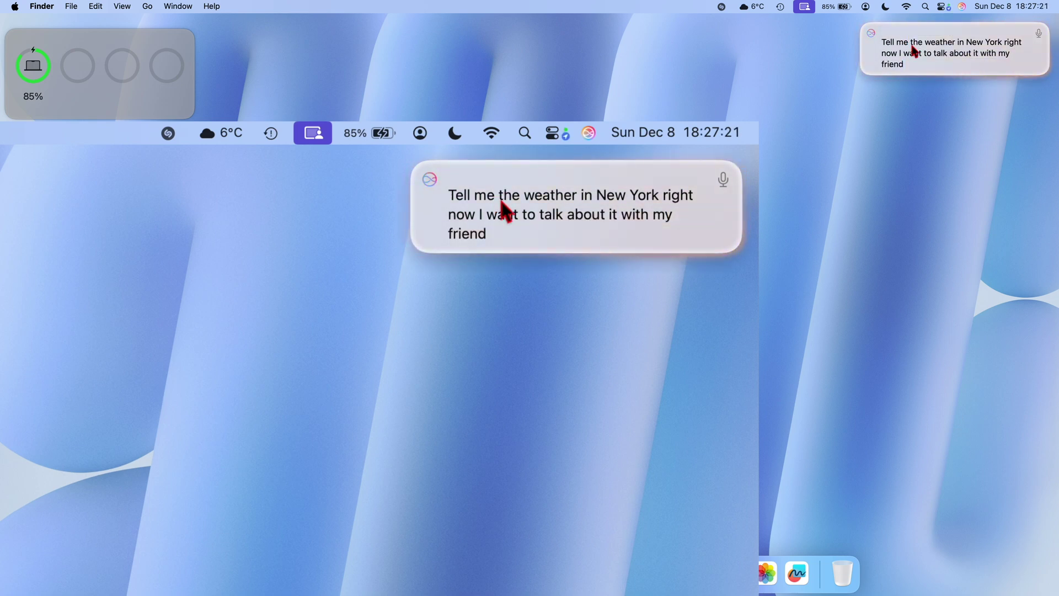
- Submit the typed New York weather request to Siri
key("Return")
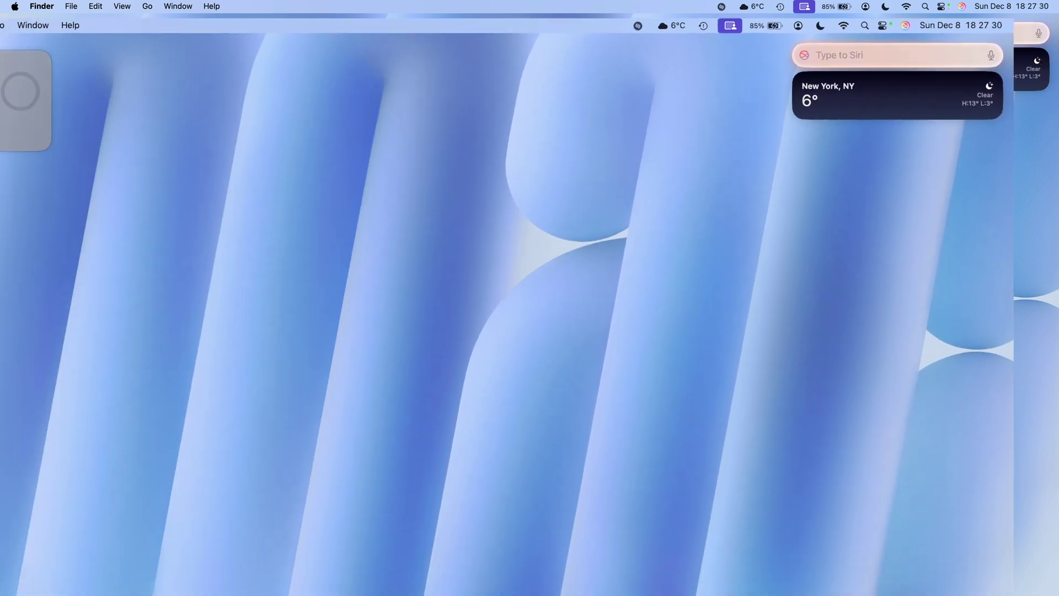
- Bring up the overview of installed apps and launch Image Playground
key("F4")
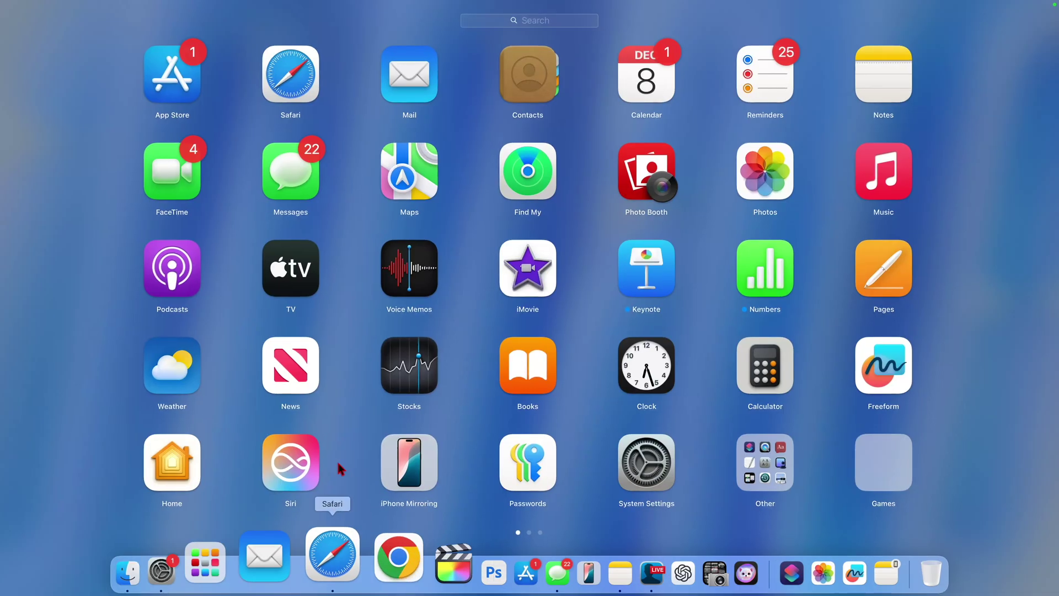
left_click(296, 473)
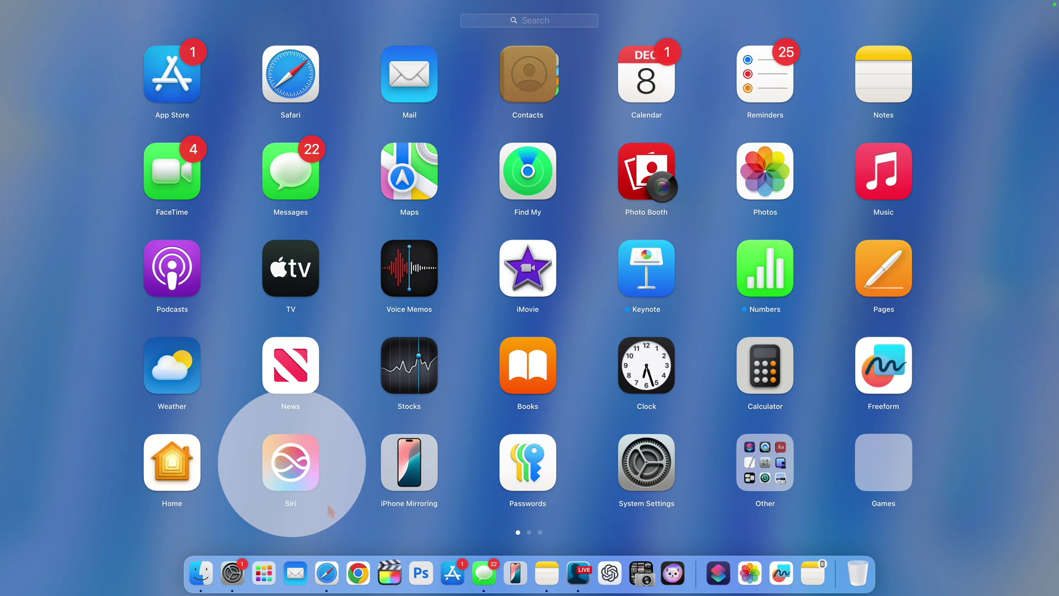
left_click(307, 458)
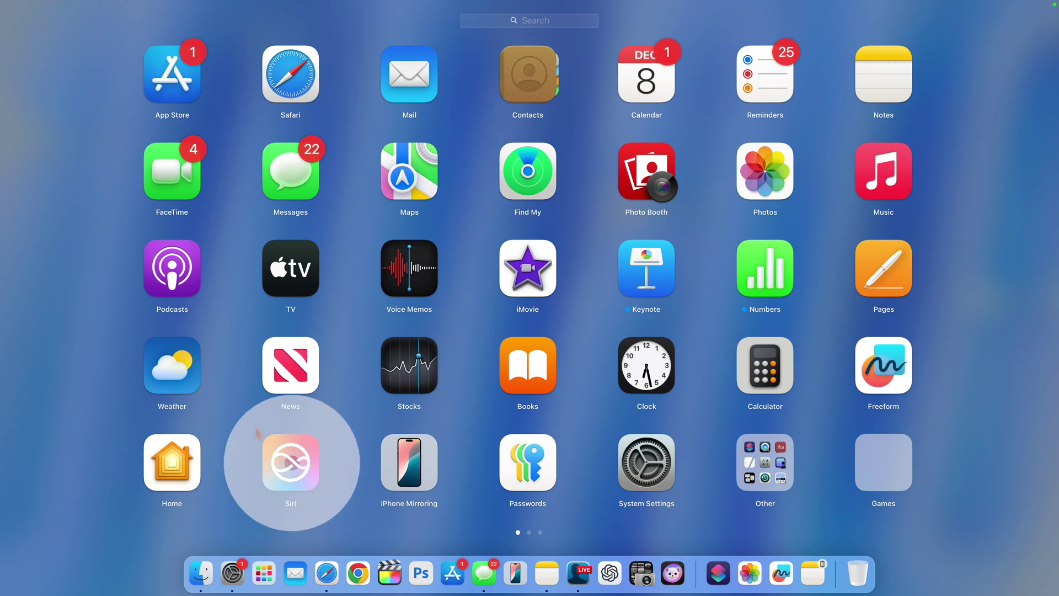
left_click(302, 461)
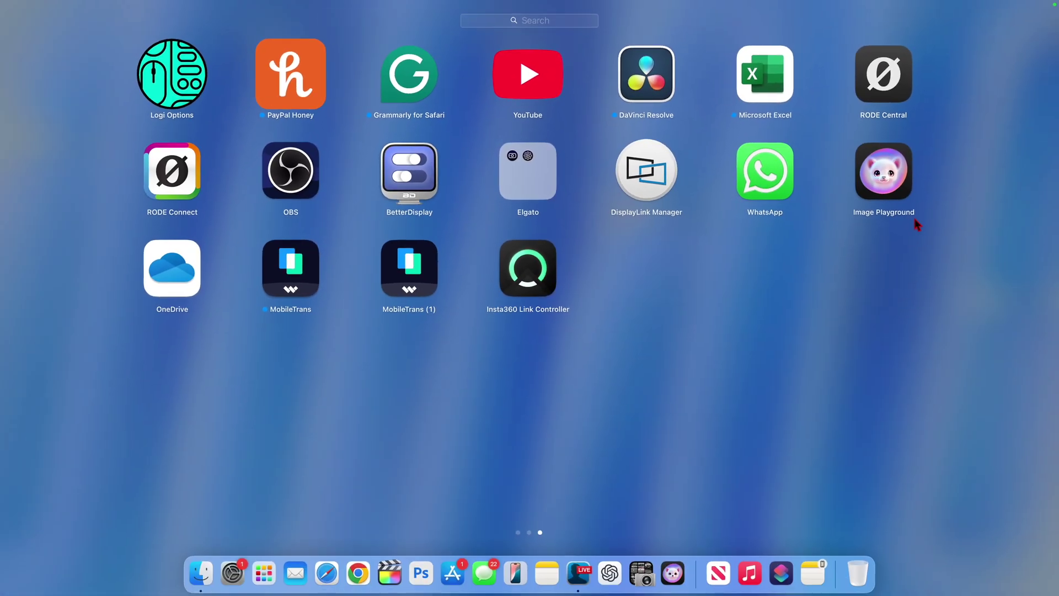
left_click(912, 216)
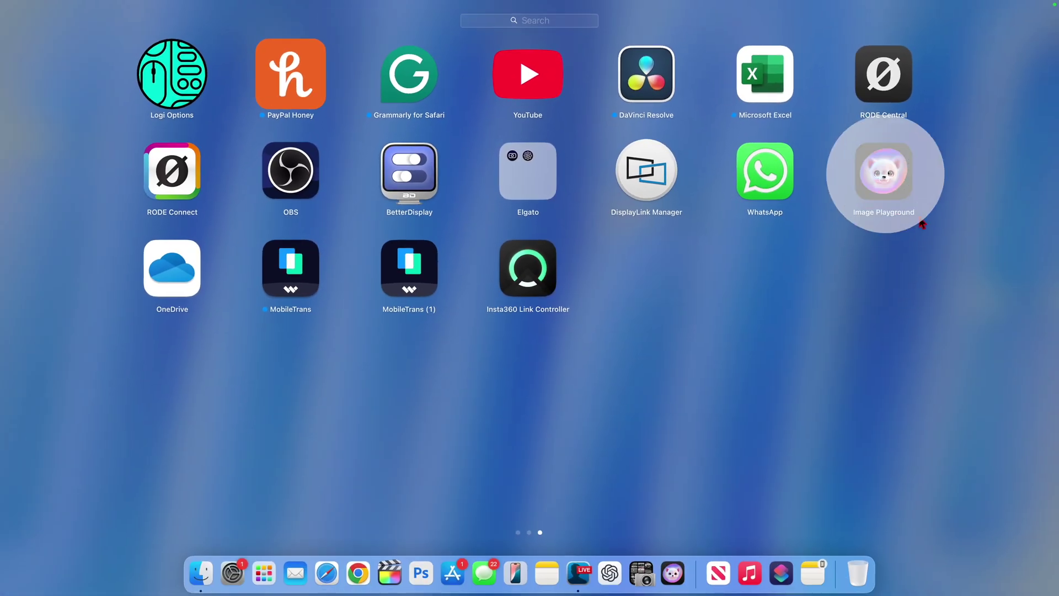
left_click(877, 210)
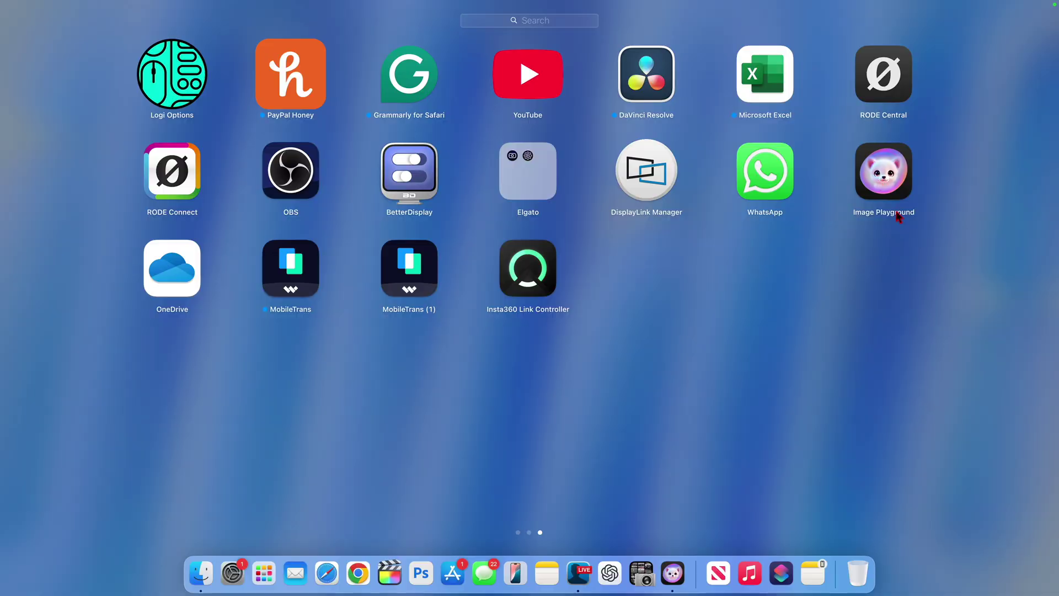
left_click(890, 190)
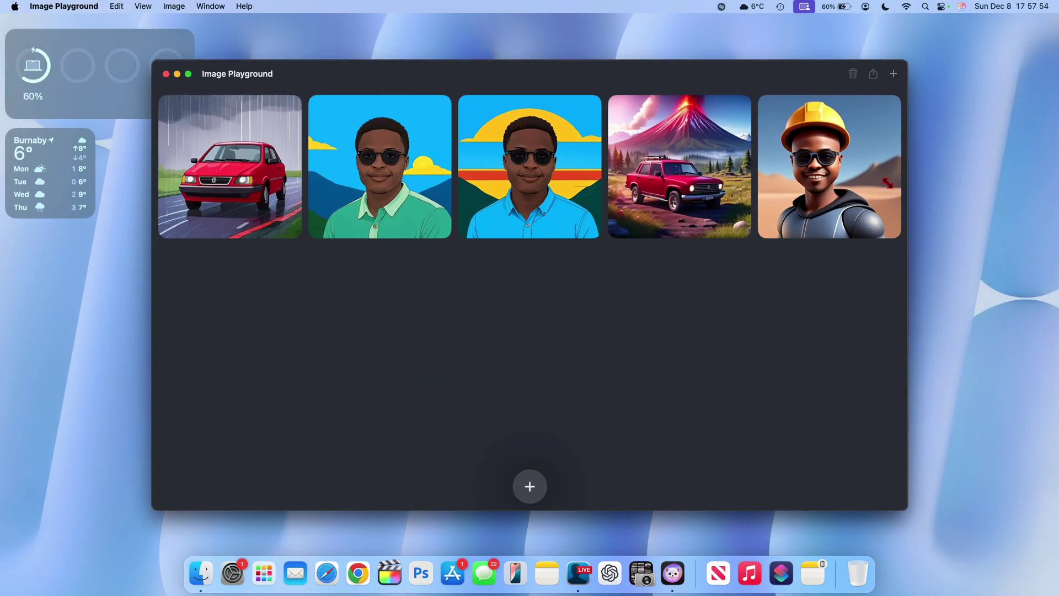
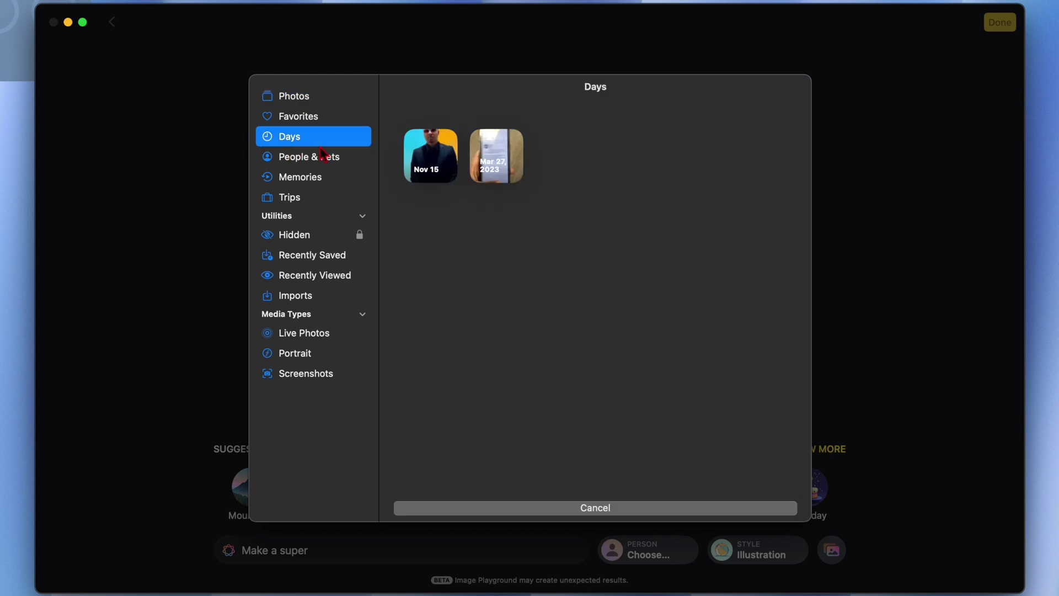
- Choose a portrait photo from the Nov 15 day as the image's person and browse the generated illustrations
left_click(430, 161)
left_click(767, 154)
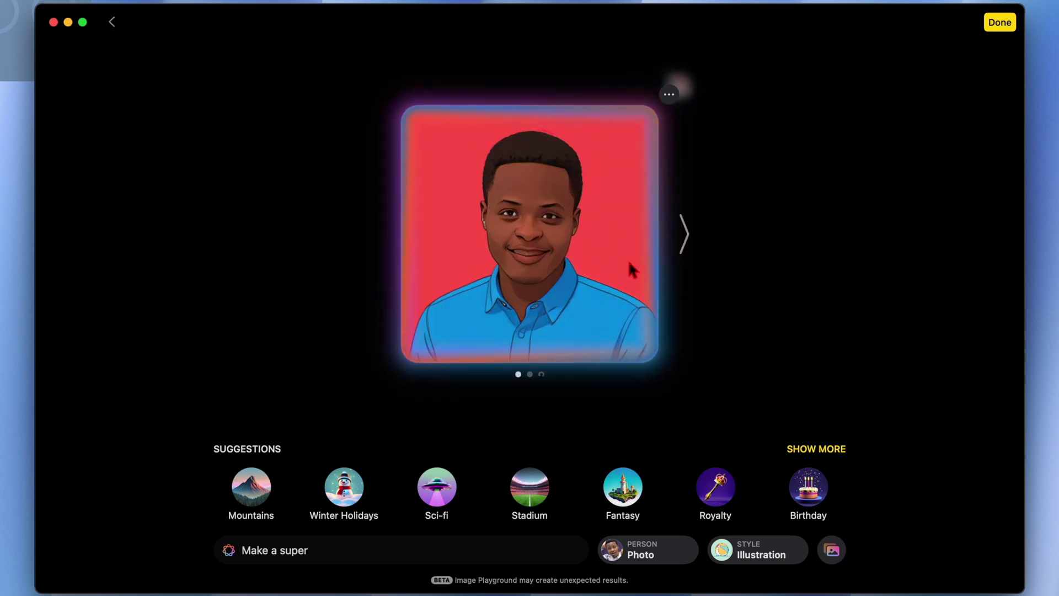
left_click(684, 237)
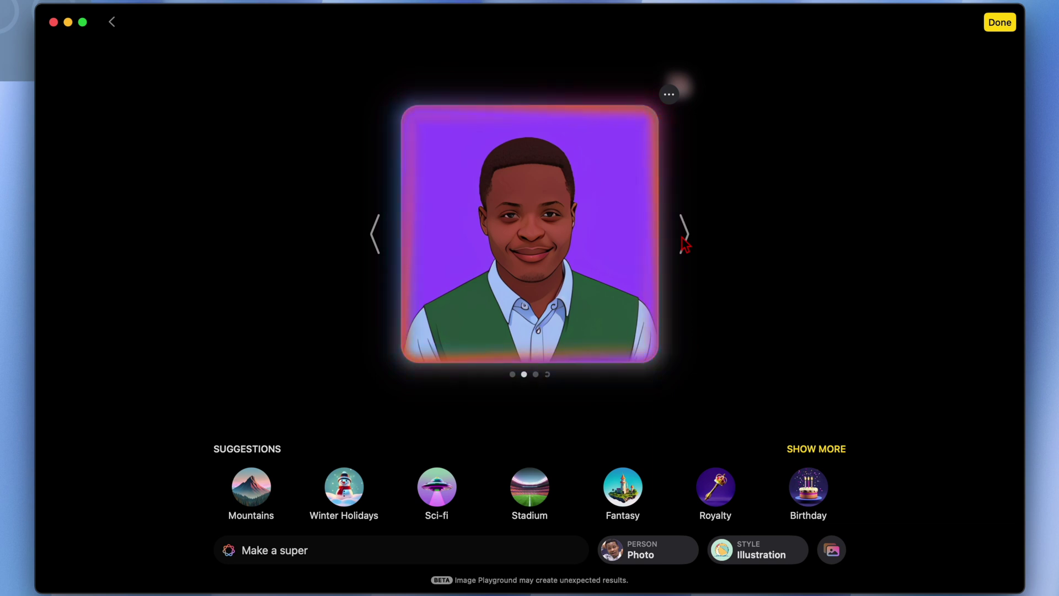
left_click(684, 237)
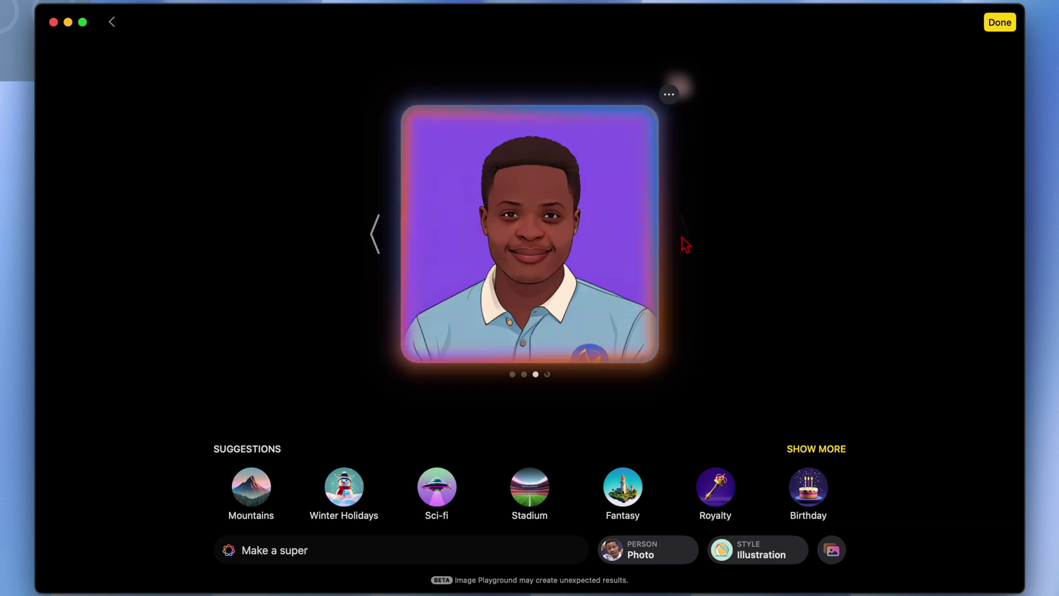
- Change the image style to Animation and browse the generated portrait variations
left_click(758, 549)
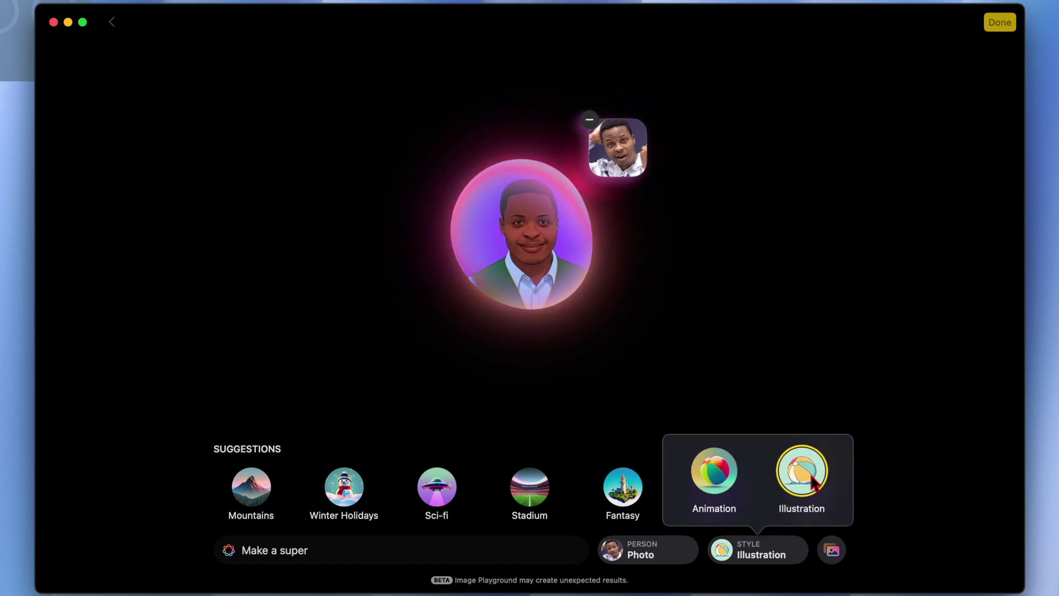
left_click(715, 482)
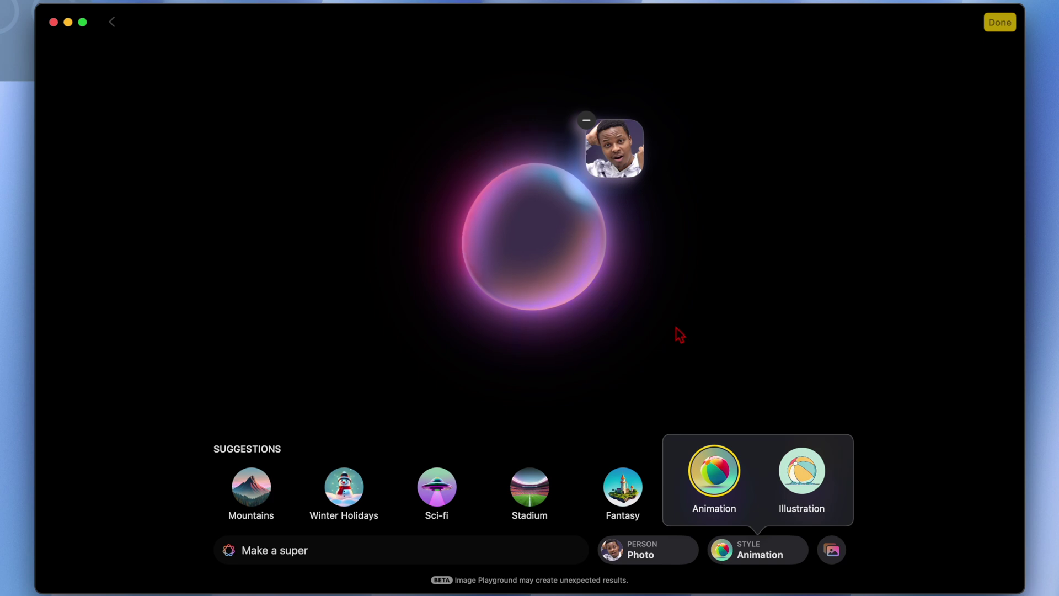
left_click(644, 319)
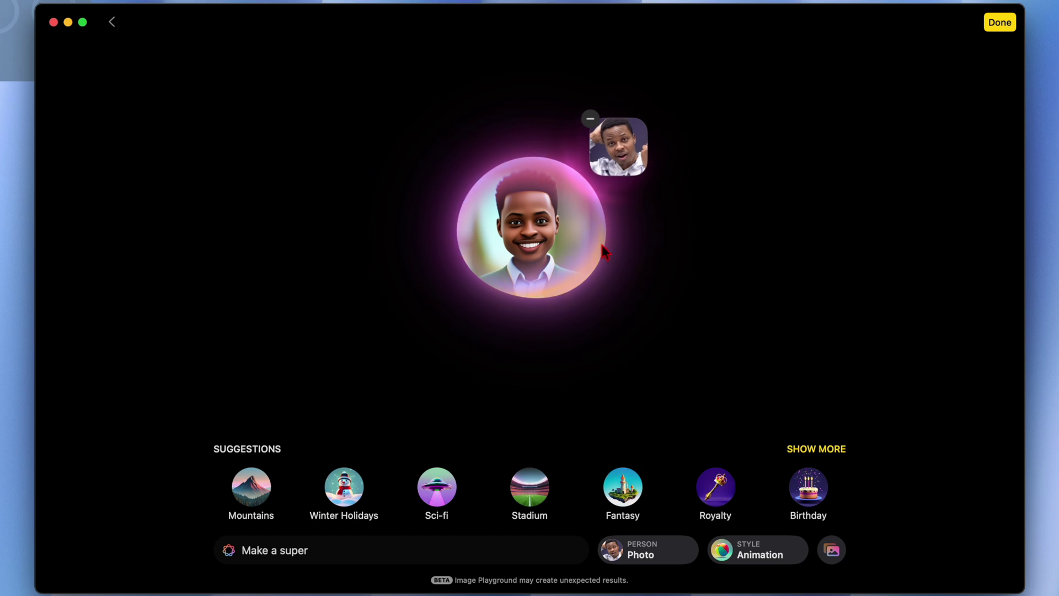
scroll(574, 301, "left", 4)
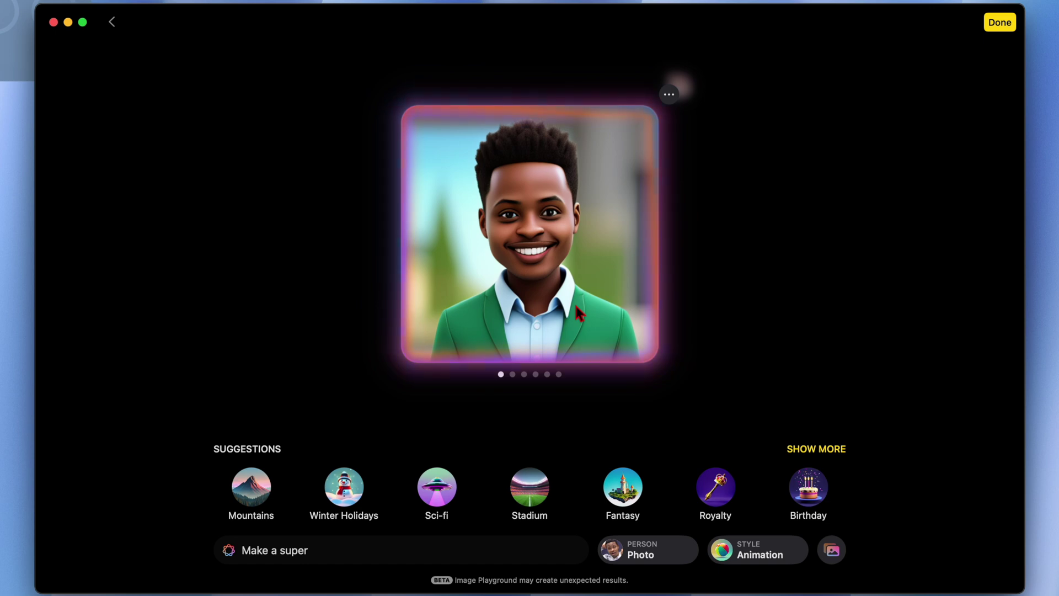
scroll(574, 301, "right", 1)
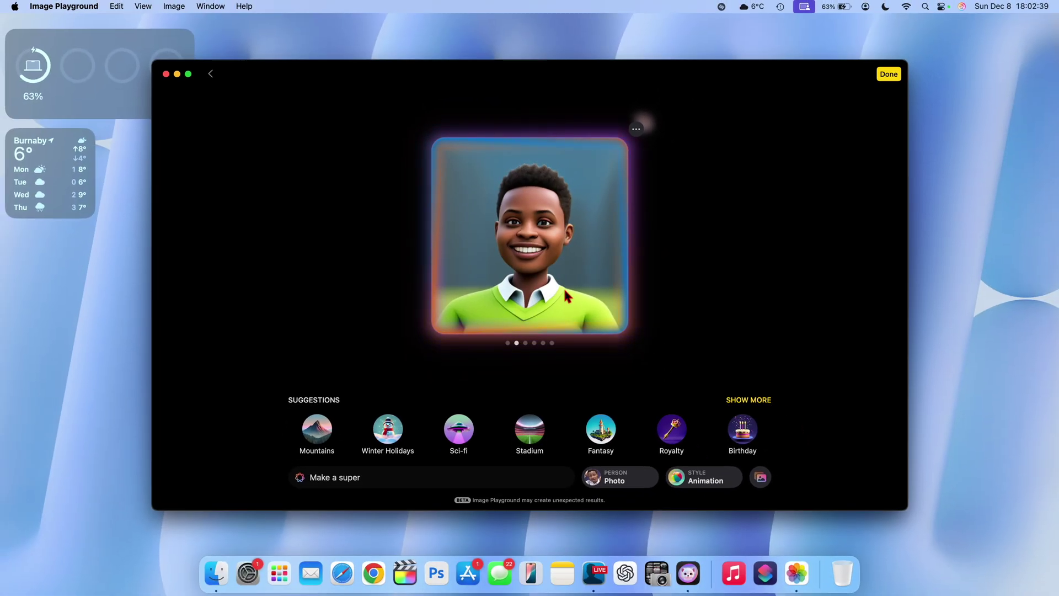
- View the original portrait in Photos, close it, and compare it with the animated variations in Image Playground
left_click(798, 571)
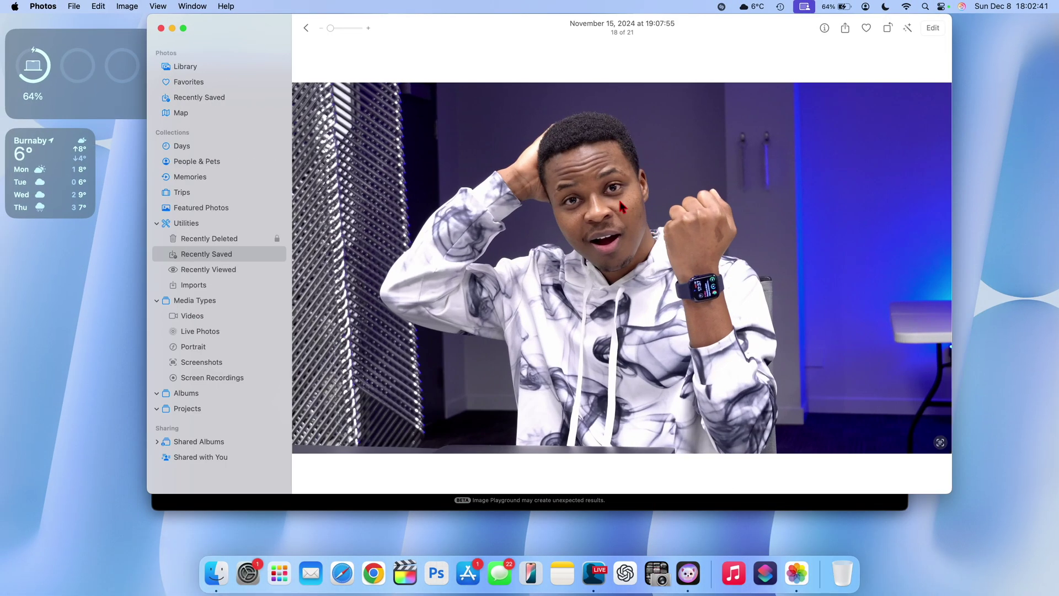
left_click(173, 28)
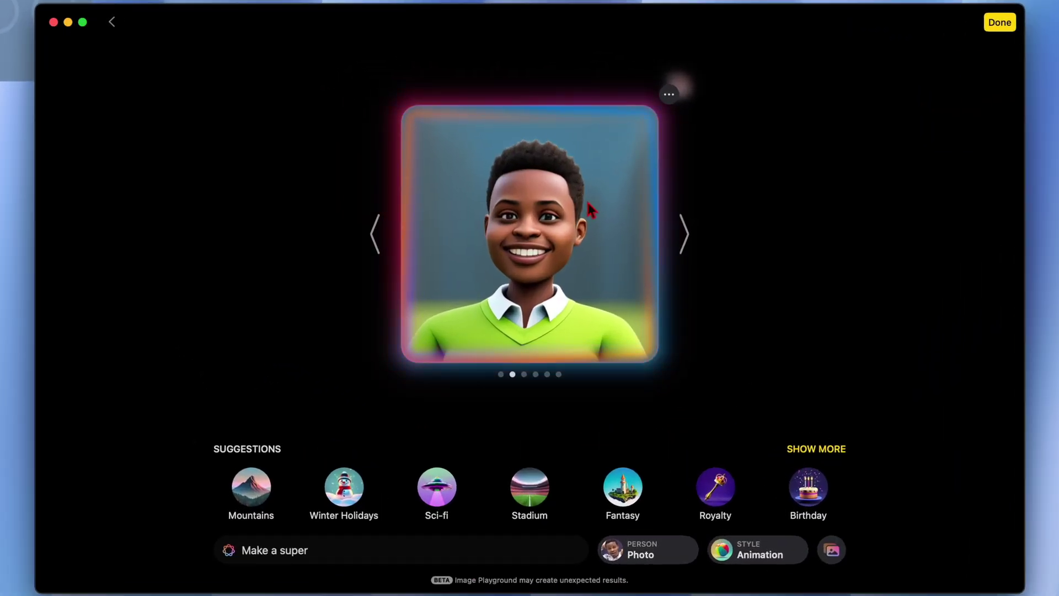
scroll(587, 202, "right", 1)
scroll(591, 208, "right", 3)
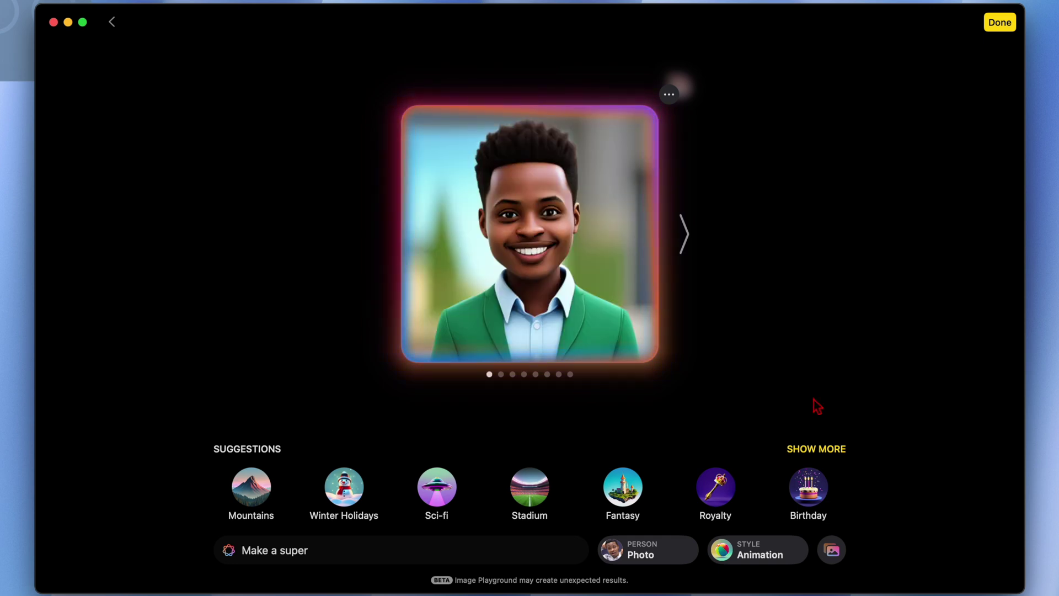
- Try the Illustration style on the portrait for comparison and return it to Animation
left_click(742, 560)
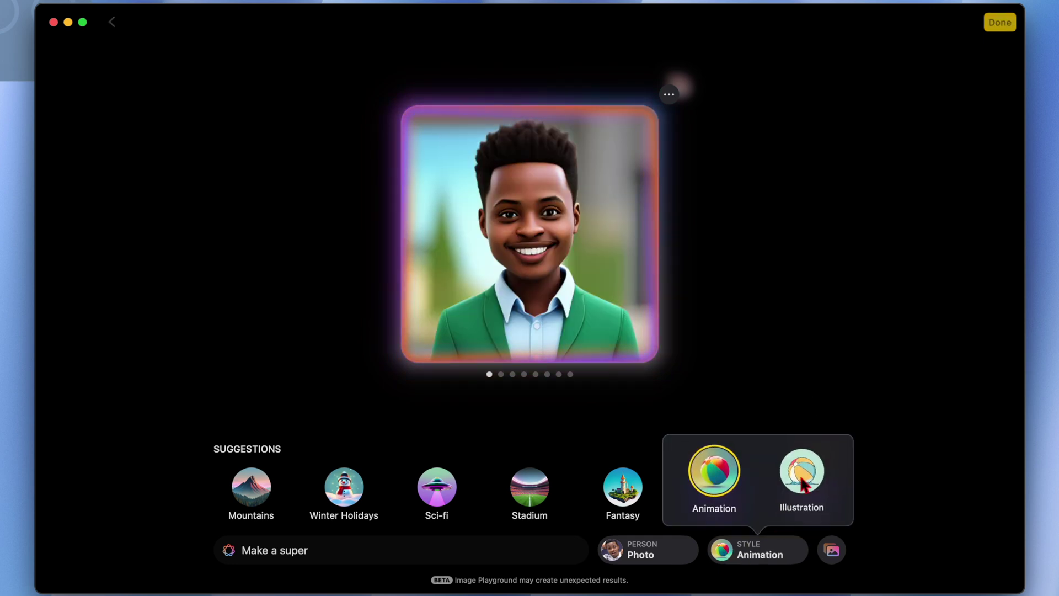
left_click(803, 483)
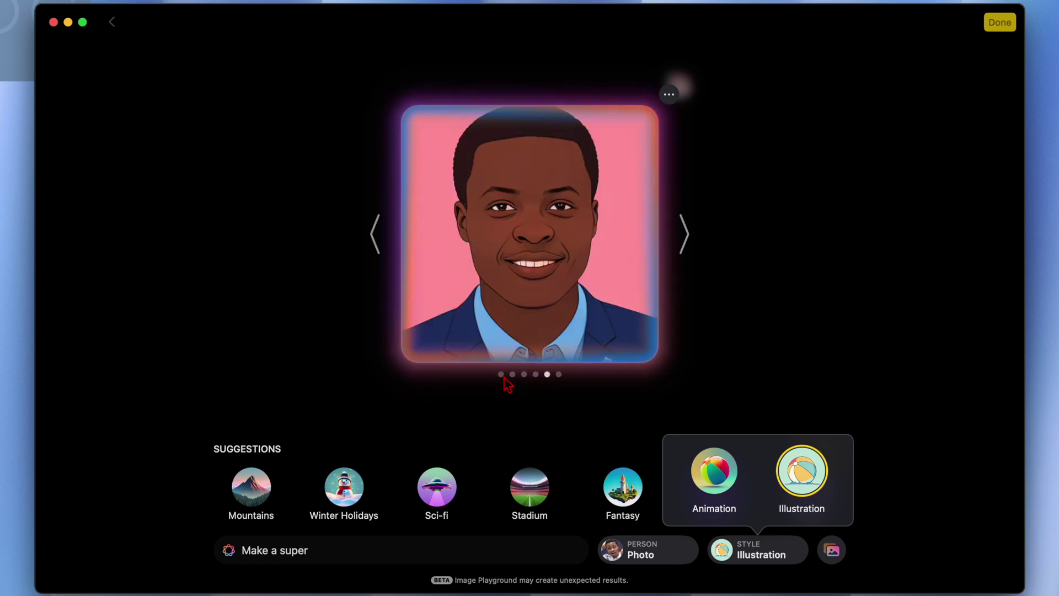
left_click(713, 479)
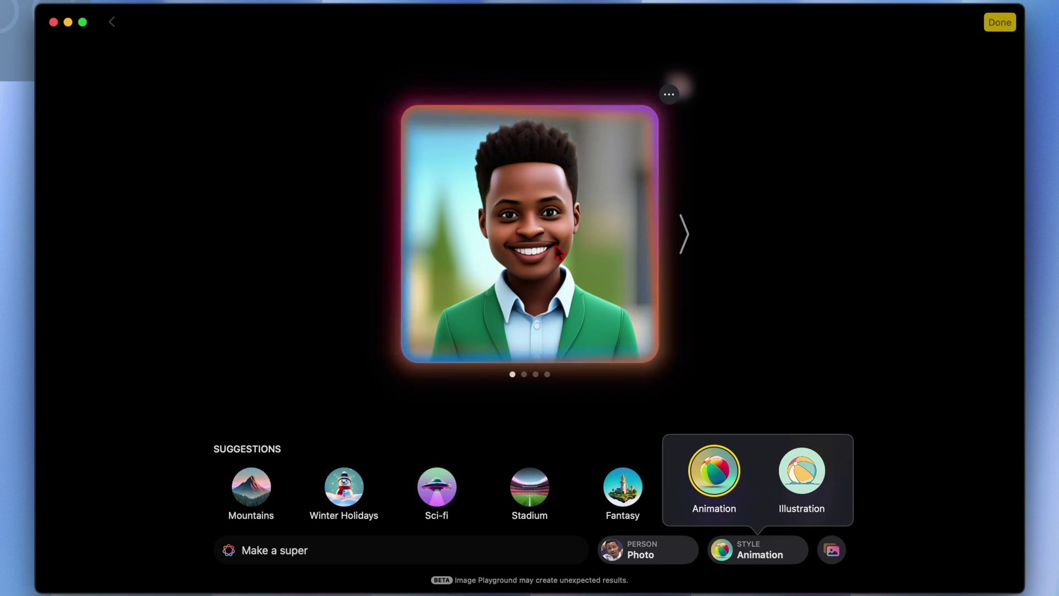
left_click(775, 297)
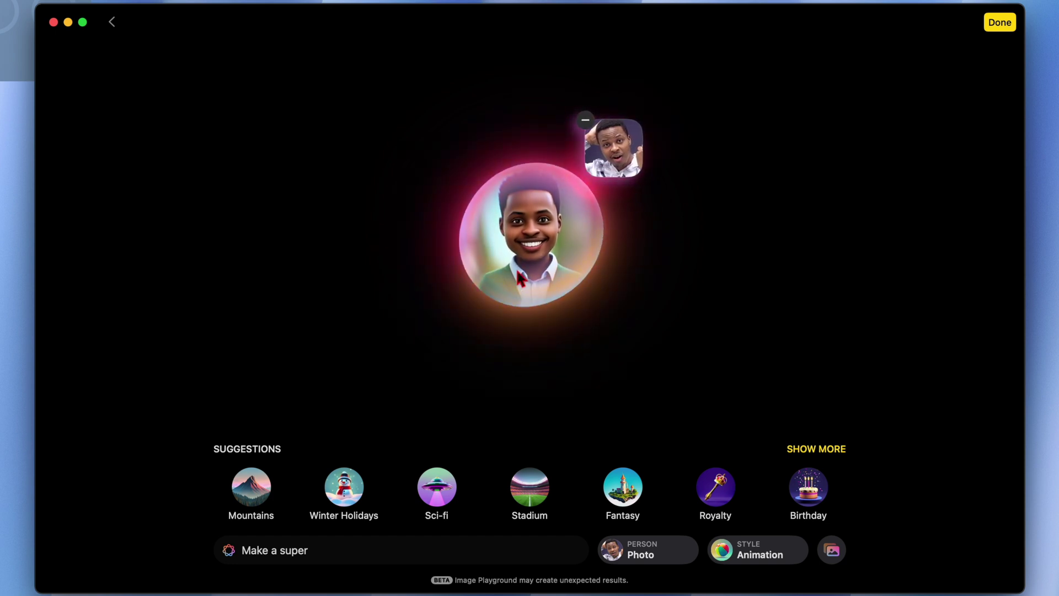
- Add the description "Make a super" to the portrait and browse the newly generated variations
left_click(293, 551)
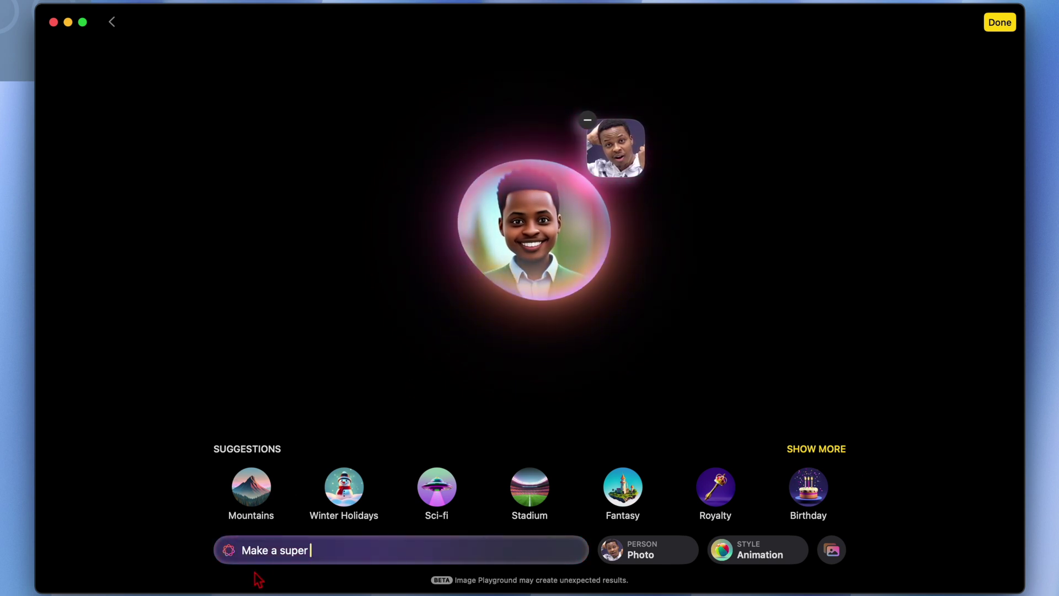
key("Return")
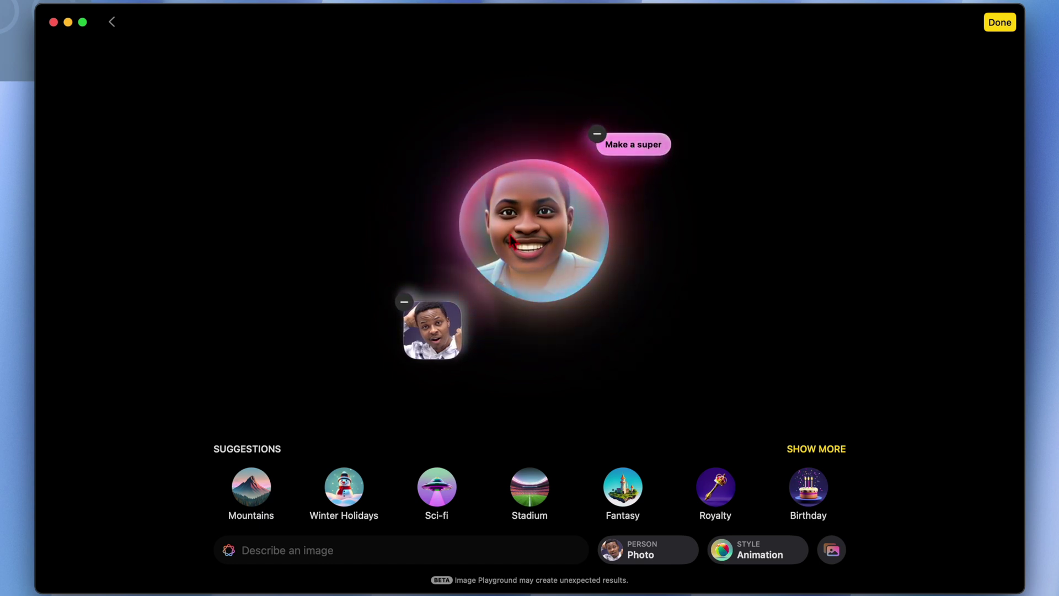
left_click(542, 245)
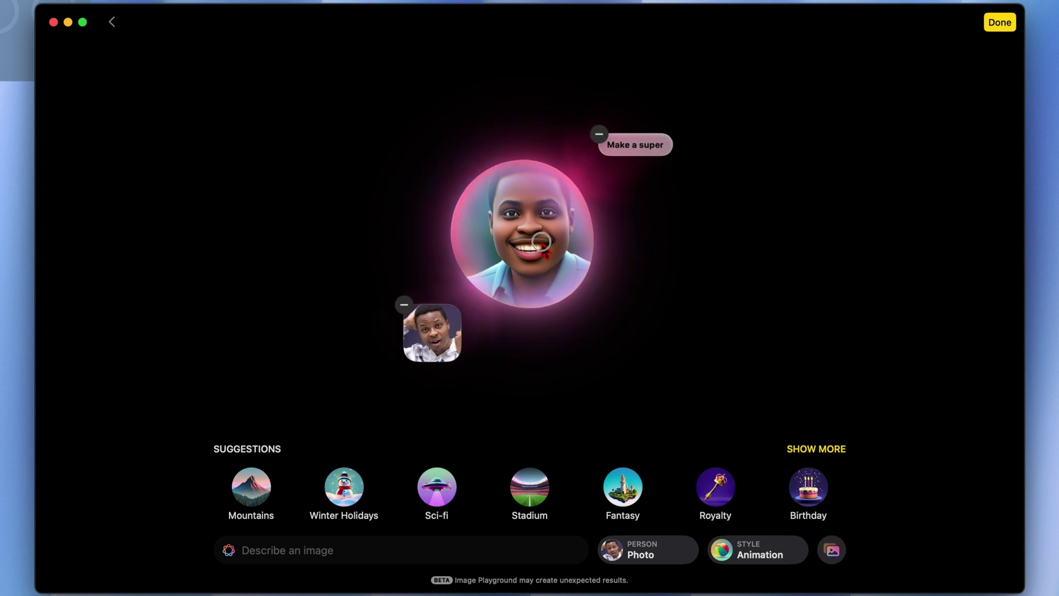
left_click(686, 231)
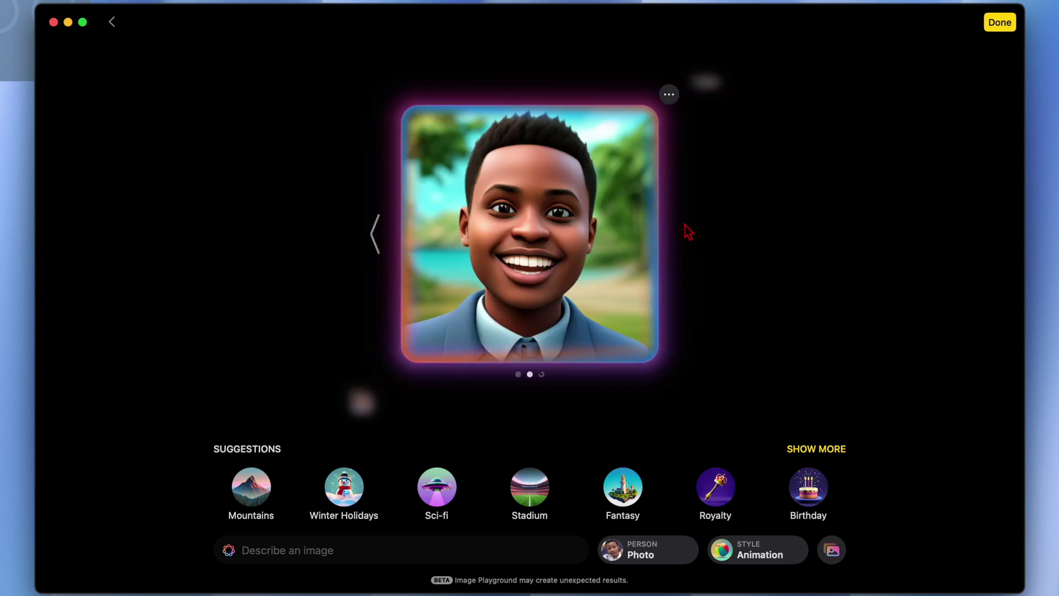
left_click(685, 236)
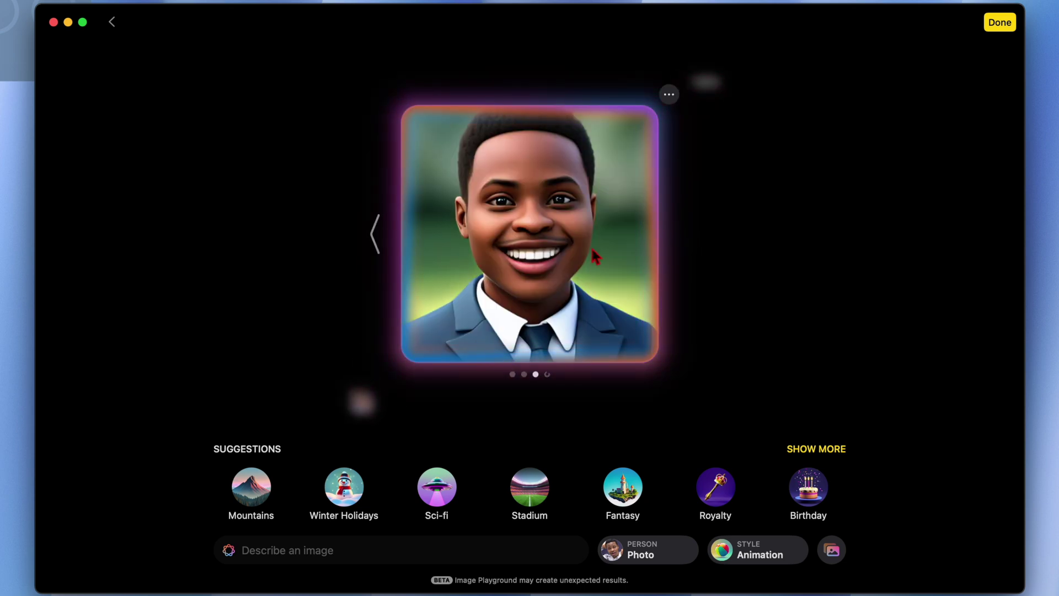
left_click(375, 234)
left_click(376, 234)
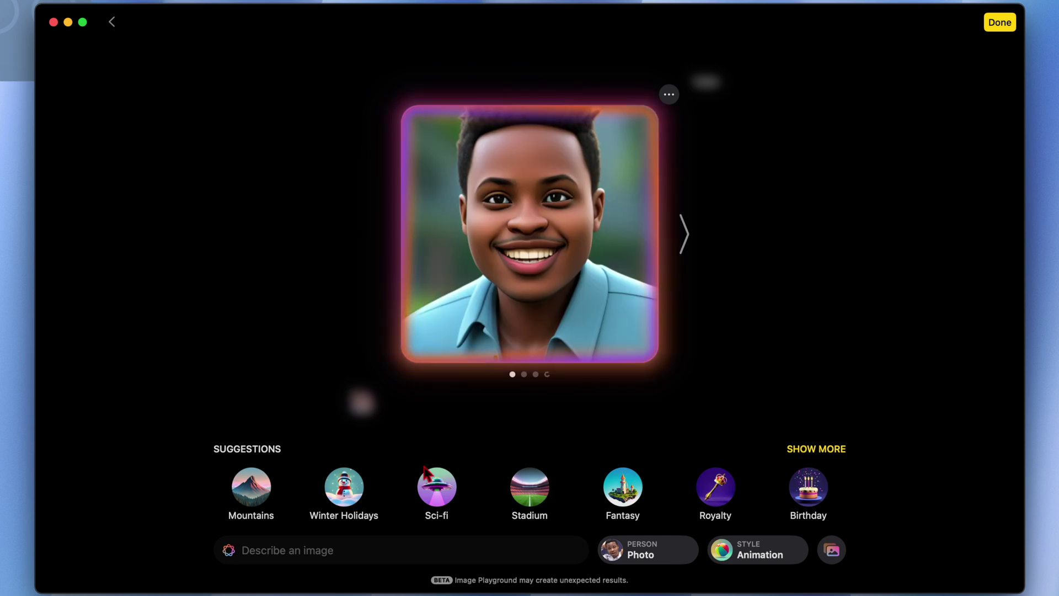
- Add the Mountains and Winter Holidays suggestions to the portrait and open the generated image
left_click(255, 498)
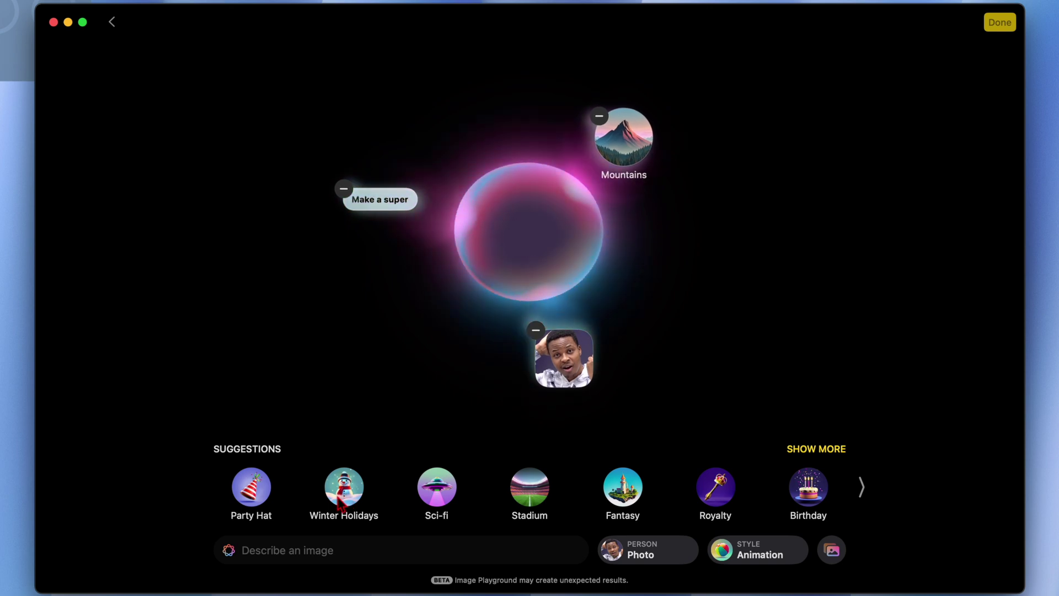
left_click(346, 495)
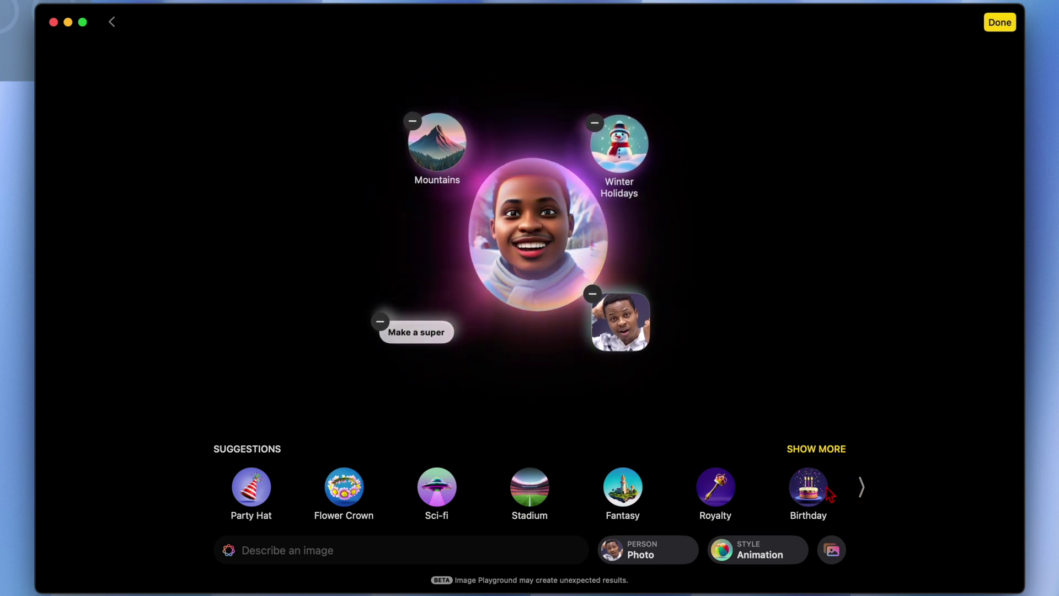
left_click(542, 242)
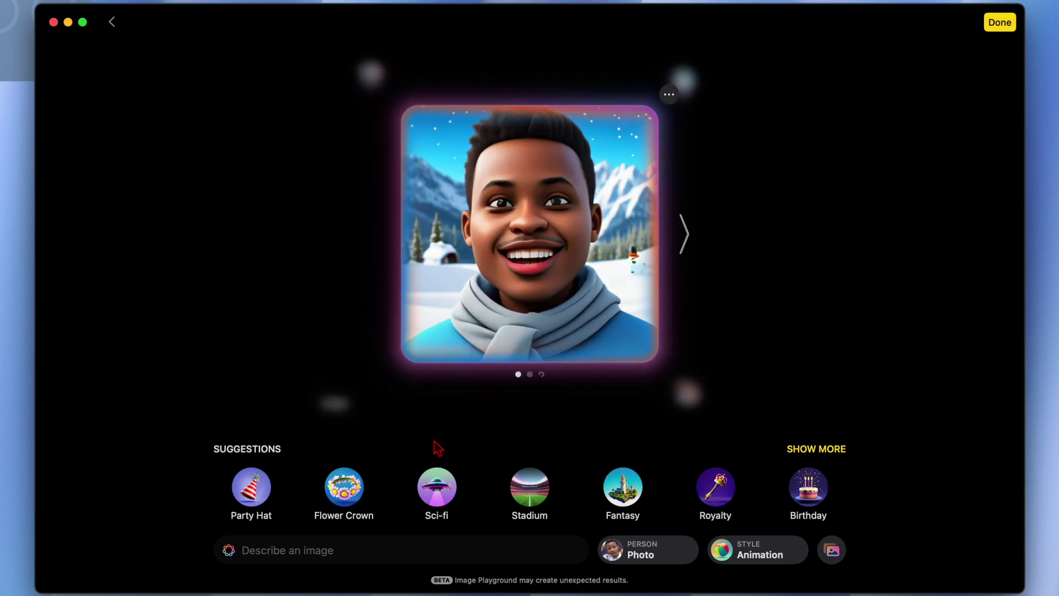
- Expand the suggestions to show all themes and add the Sunset theme to the portrait
left_click(861, 485)
left_click(816, 448)
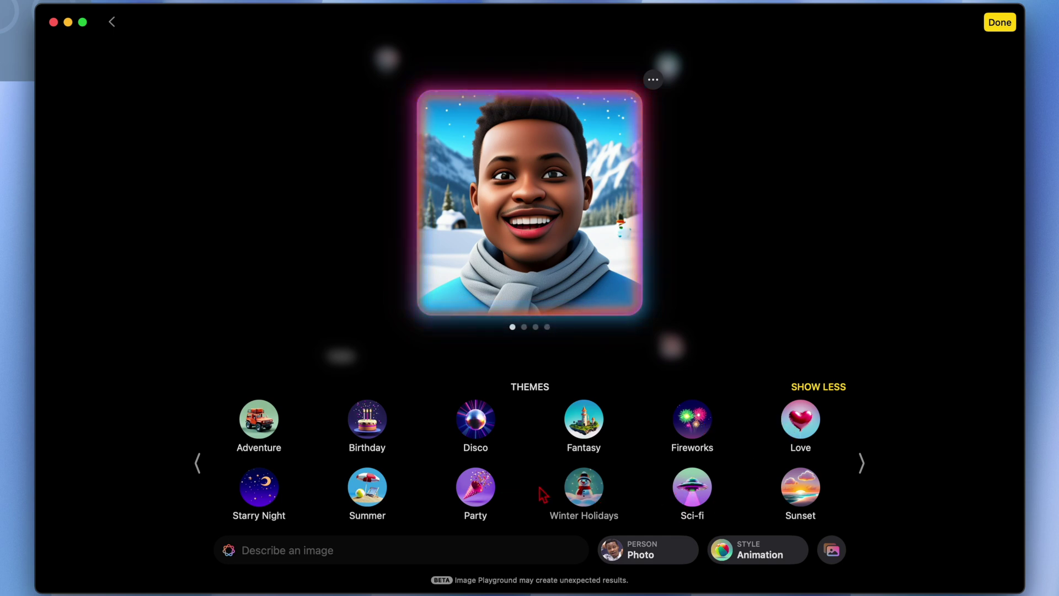
left_click(811, 487)
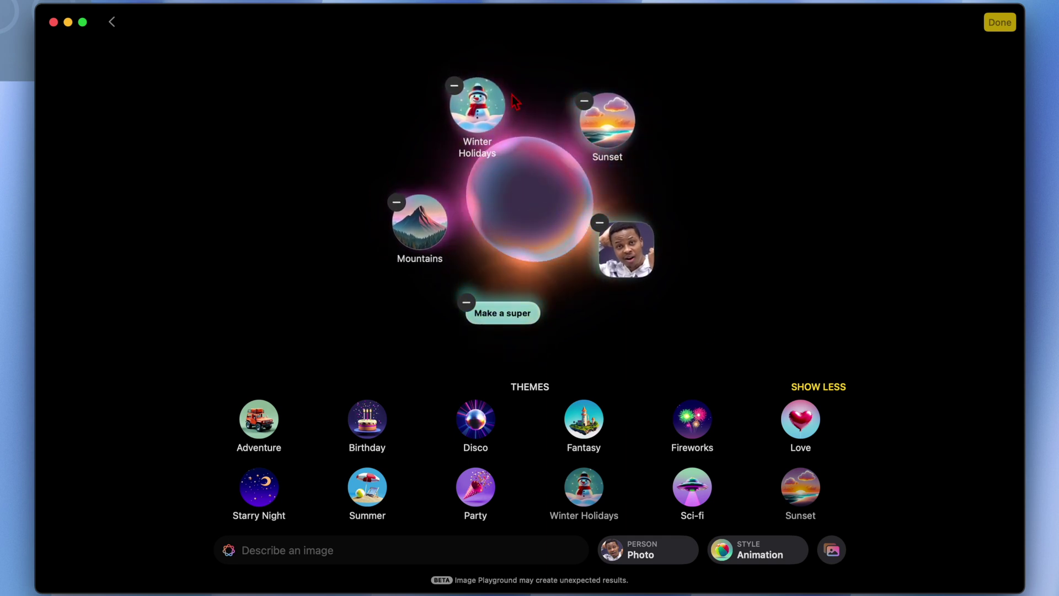
- Open the generated sunset portrait and add the Superhero costume to it
left_click(561, 239)
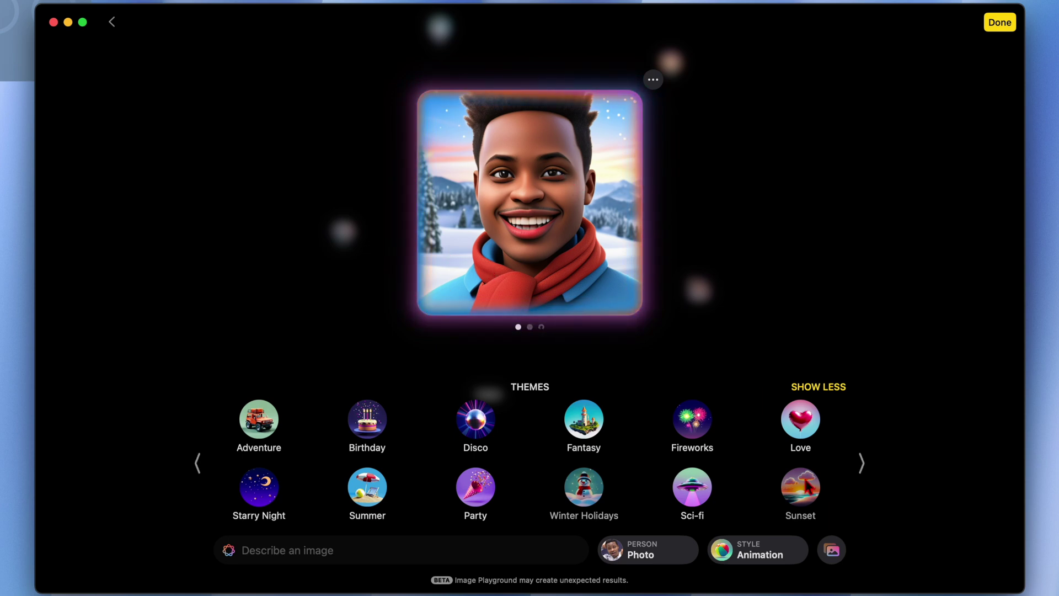
left_click(860, 464)
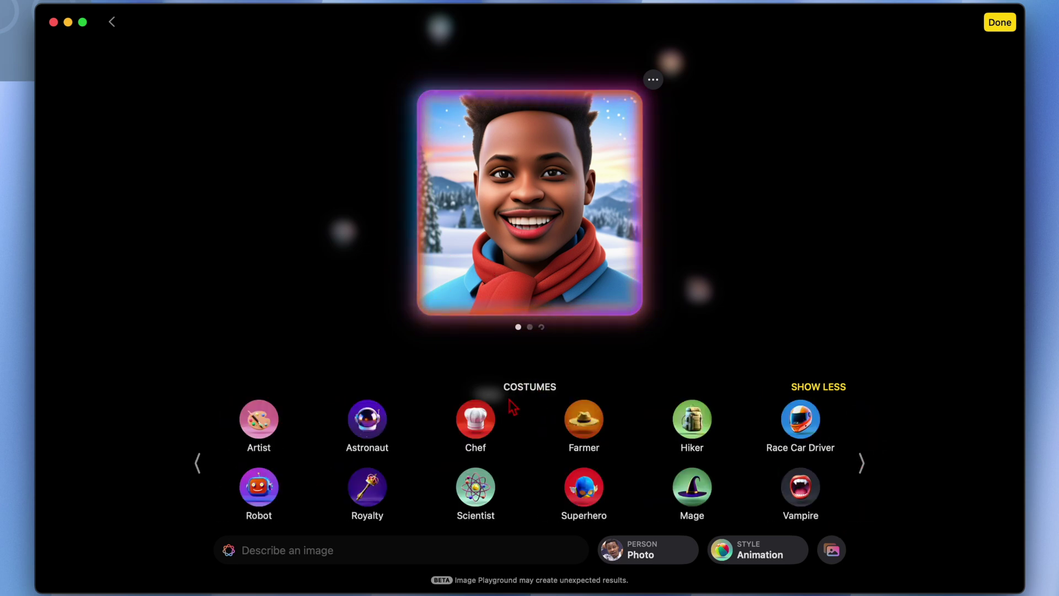
left_click(597, 494)
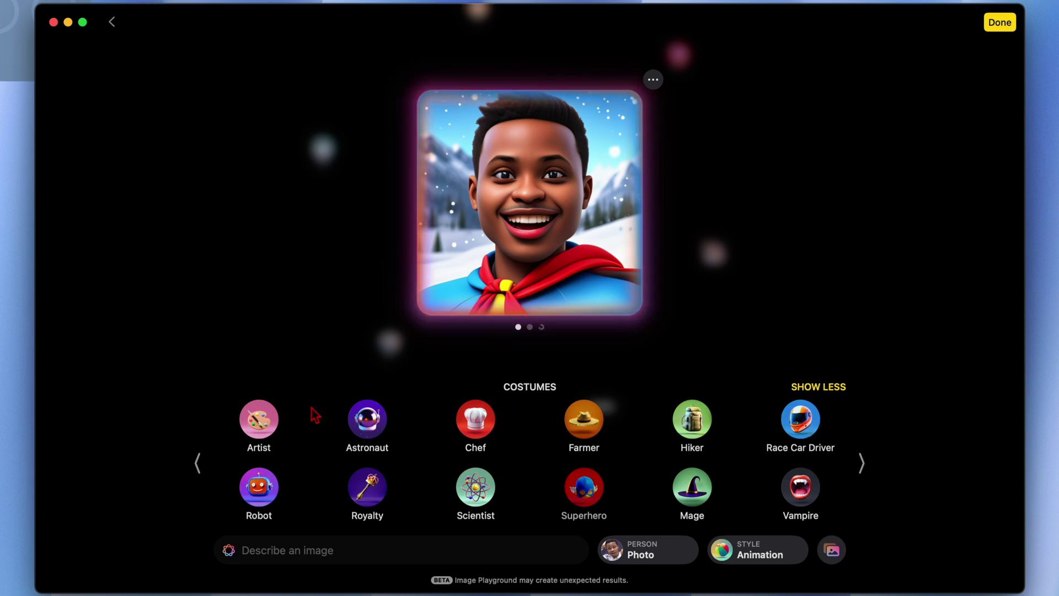
- Try the Sunglasses accessory on the superhero portrait and remove it again
left_click(861, 464)
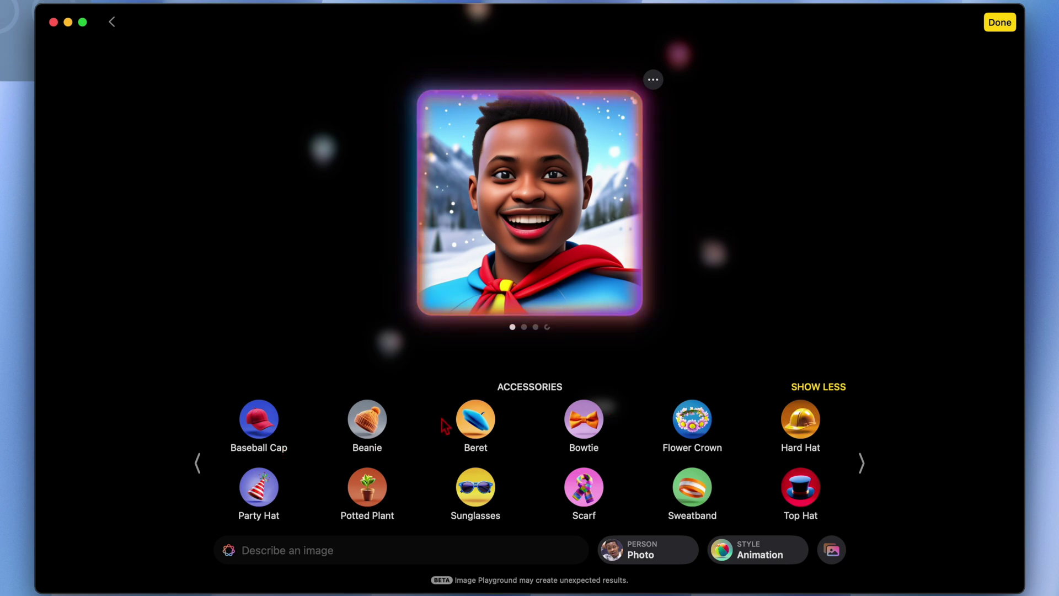
left_click(485, 489)
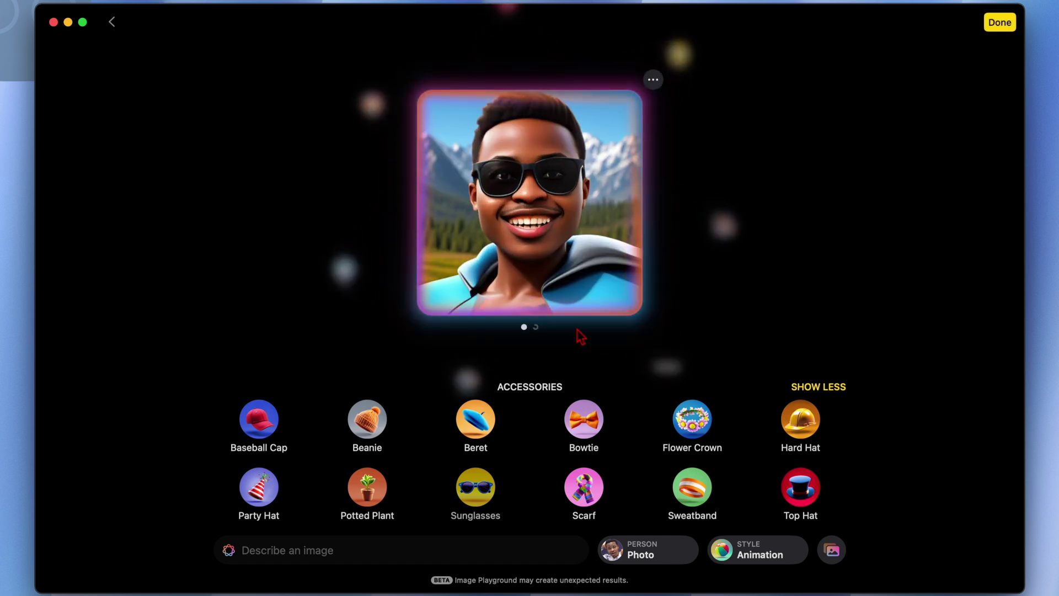
left_click(593, 237)
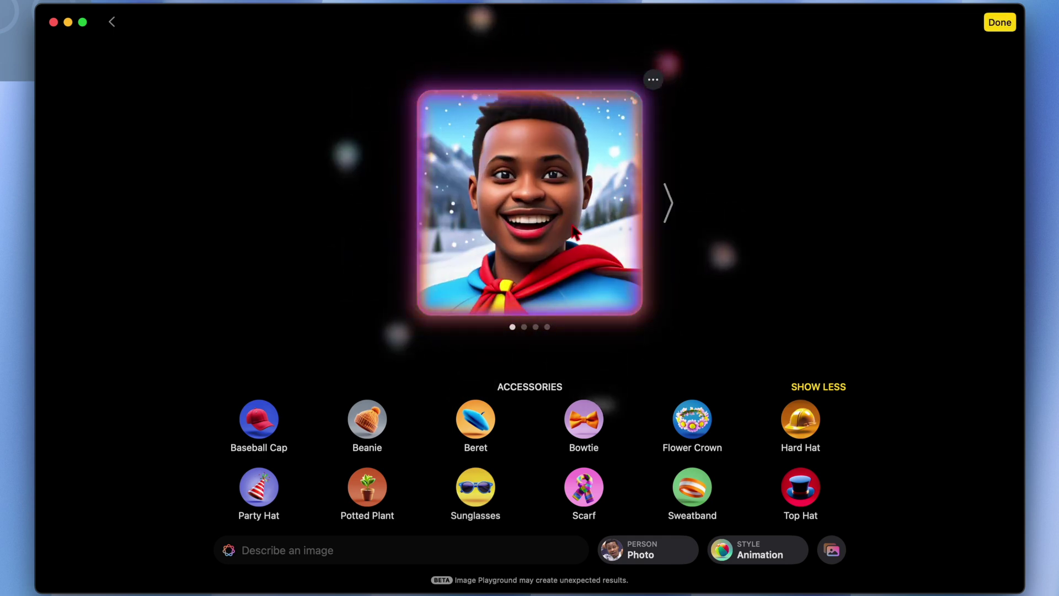
- Remove the person's photo from the portrait's combined elements and try to generate the image without it
left_click(622, 183)
left_click(618, 207)
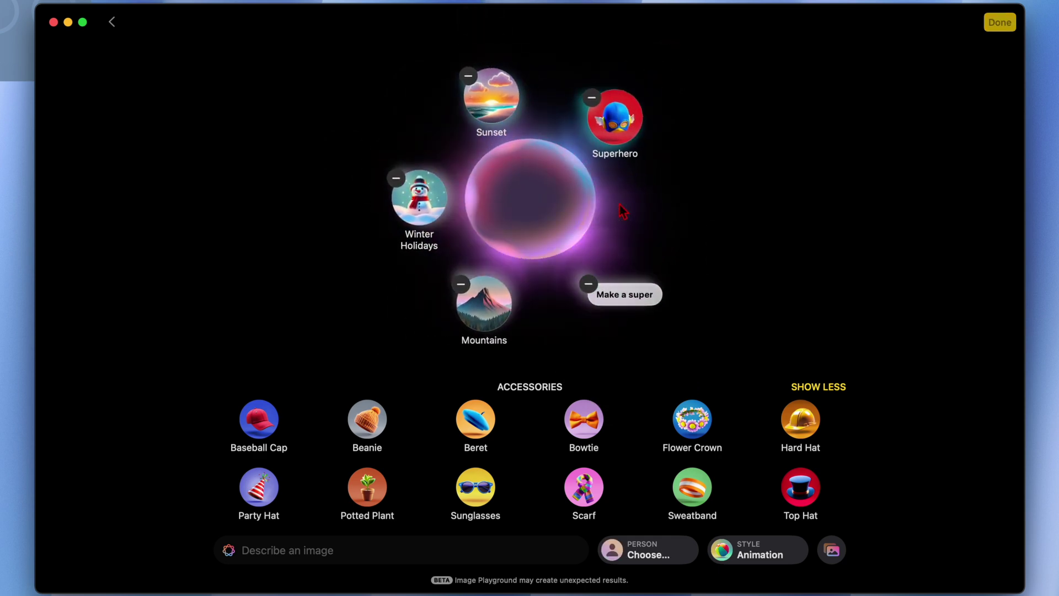
left_click(556, 210)
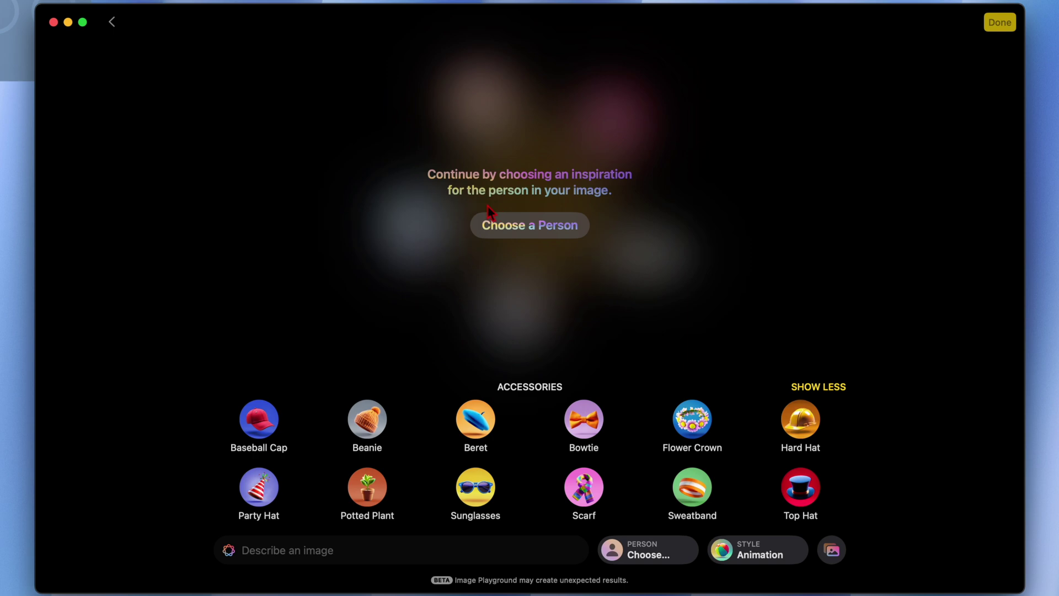
- Add the description "Make a picture of a green car on a rainy day" and remove the other elements from the image
left_click(351, 545)
type("Make a picture of a green car on a rainy day")
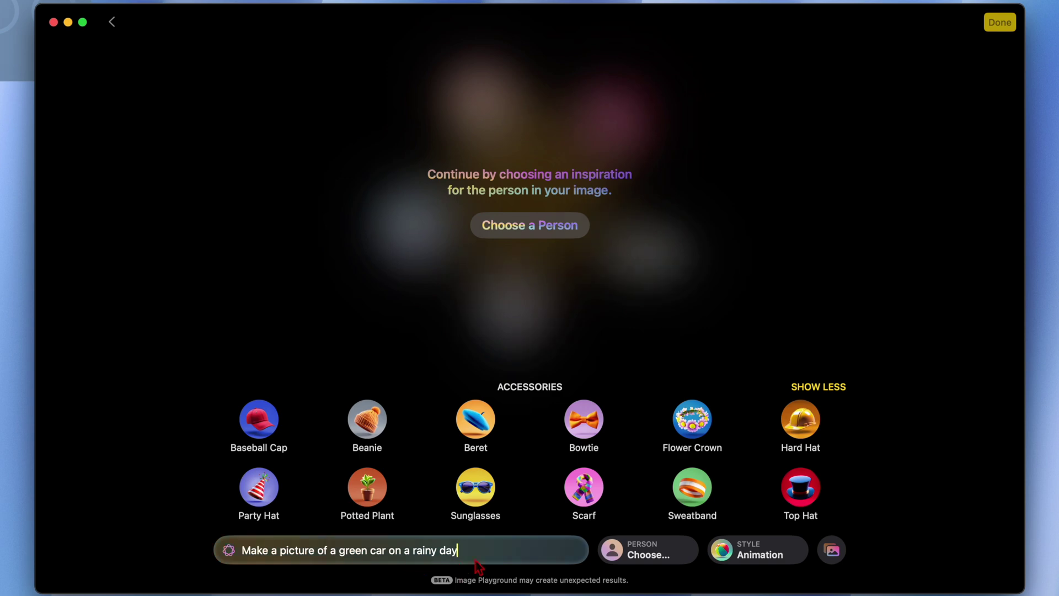
key("Return")
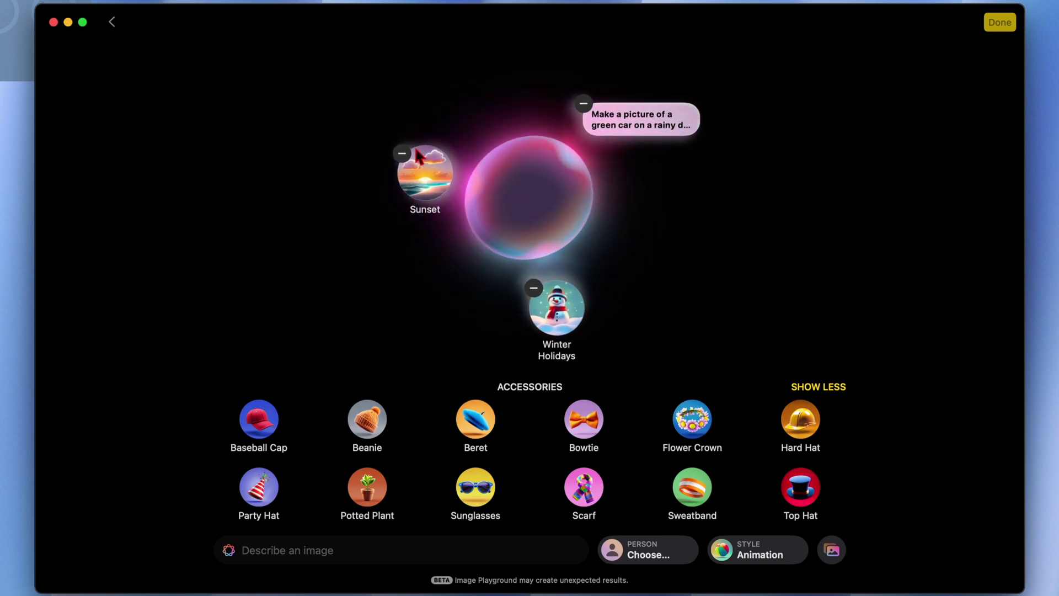
left_click(407, 157)
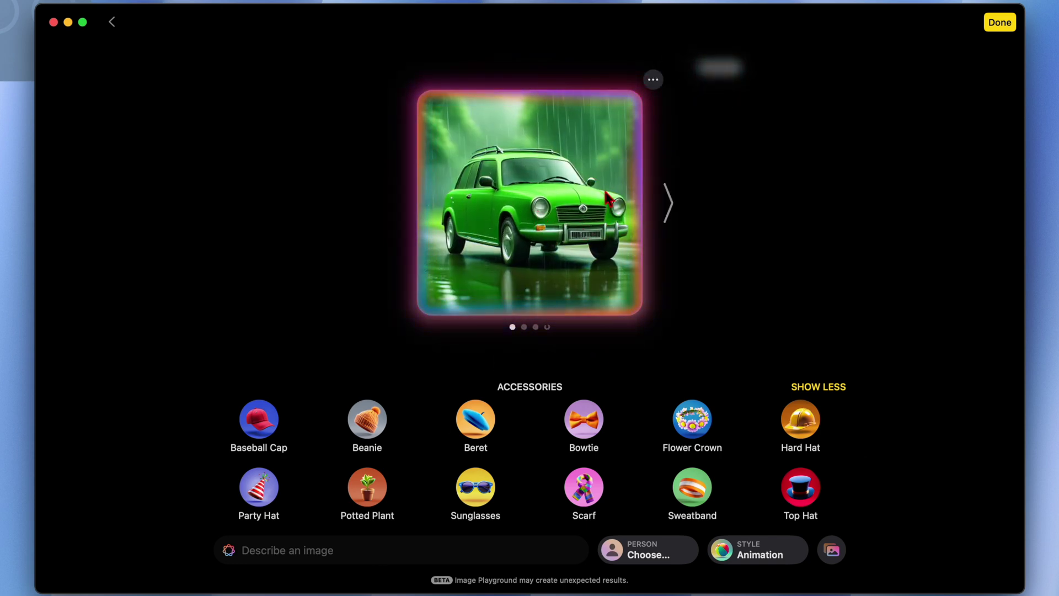
- Browse the generated Animation-style variations of the green car
left_click(551, 213)
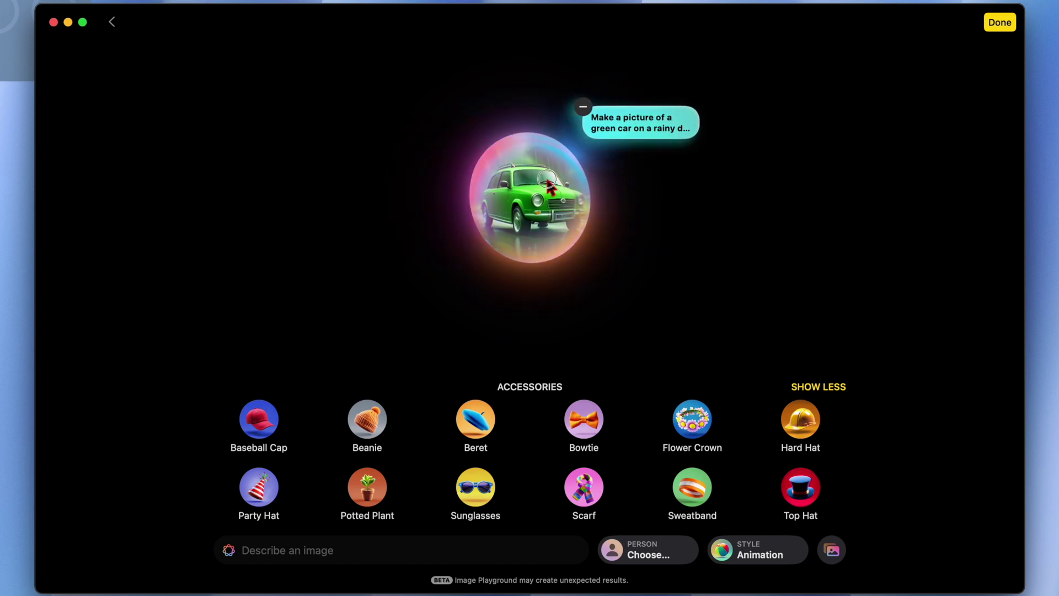
left_click(668, 212)
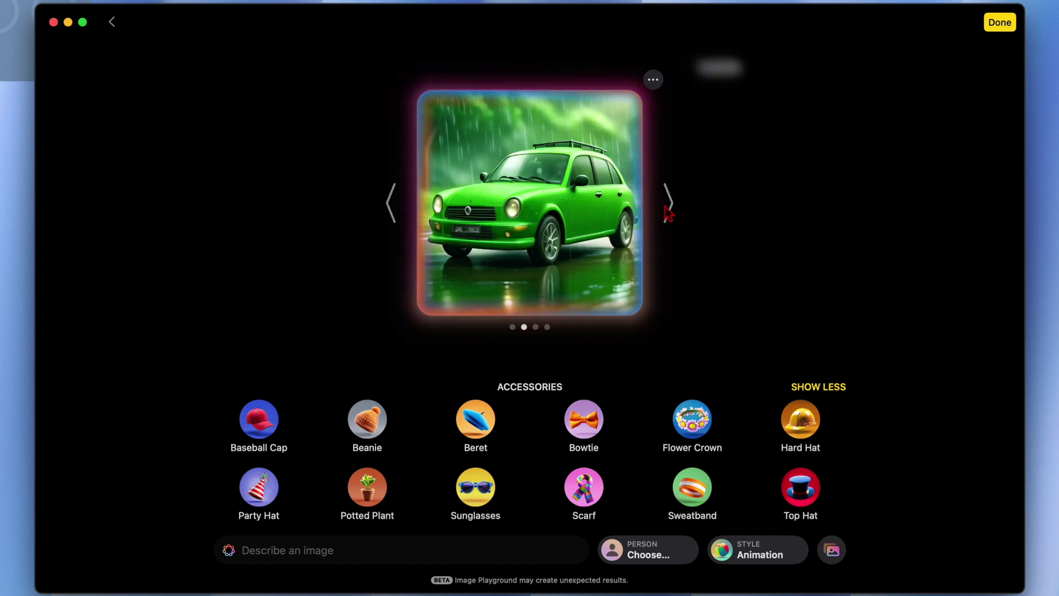
left_click(668, 212)
left_click(668, 213)
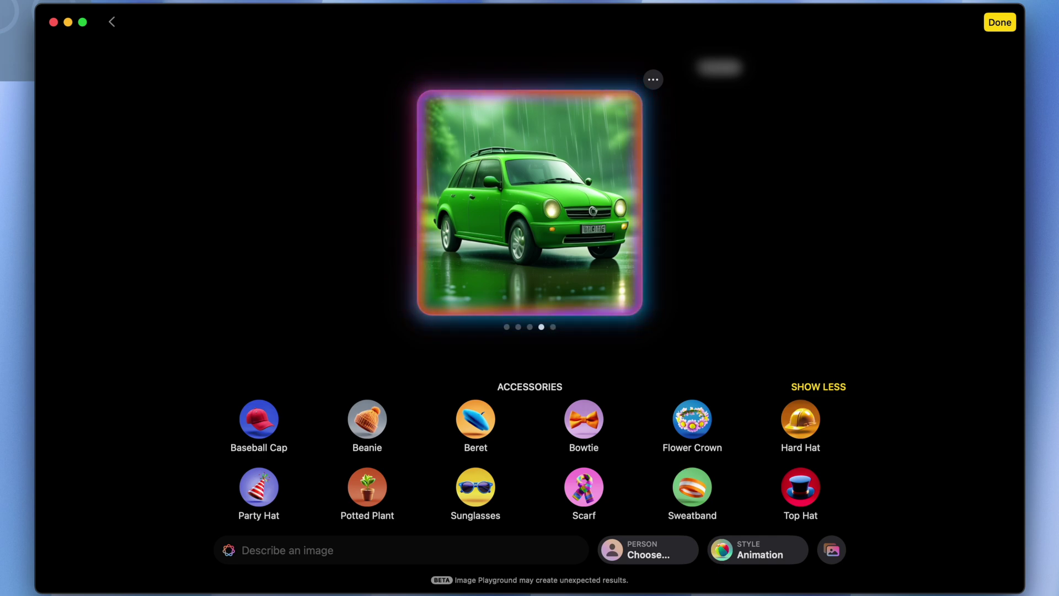
- Switch the green car image to the Illustration style, compare its variations and save one facing forward on the road
left_click(752, 552)
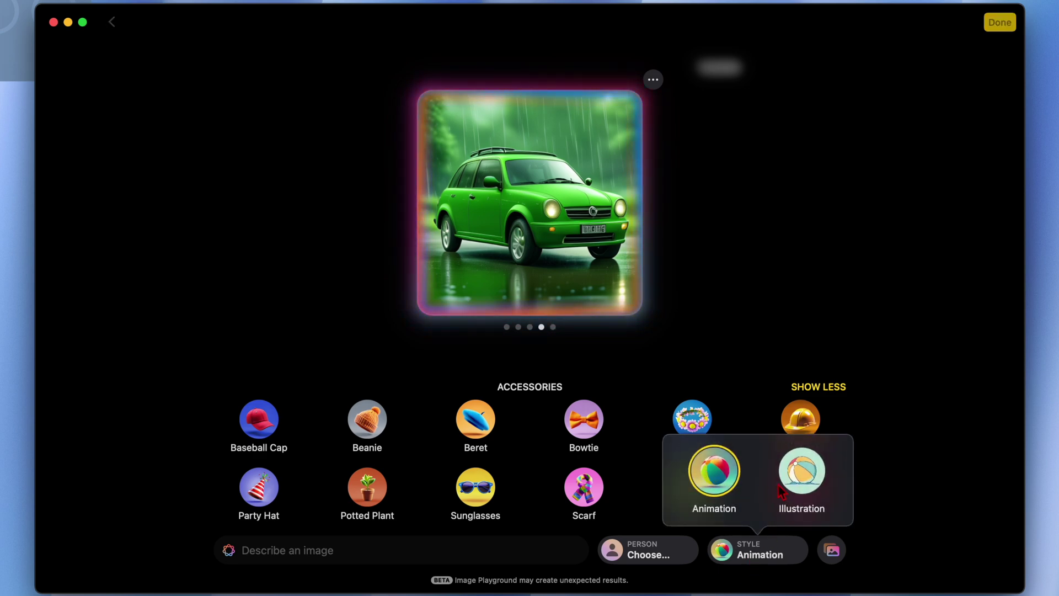
left_click(797, 470)
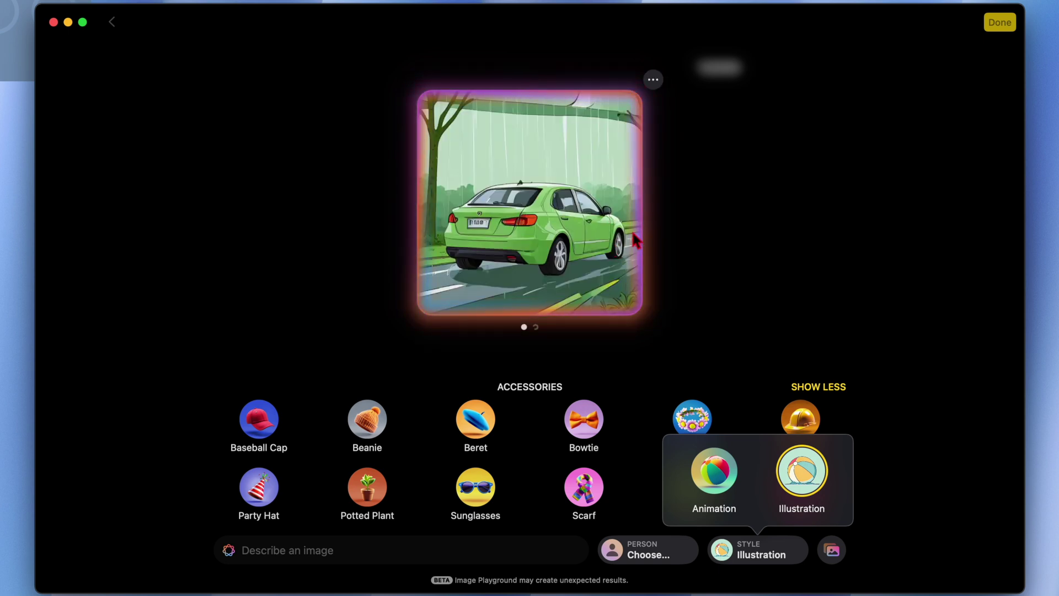
left_click(667, 221)
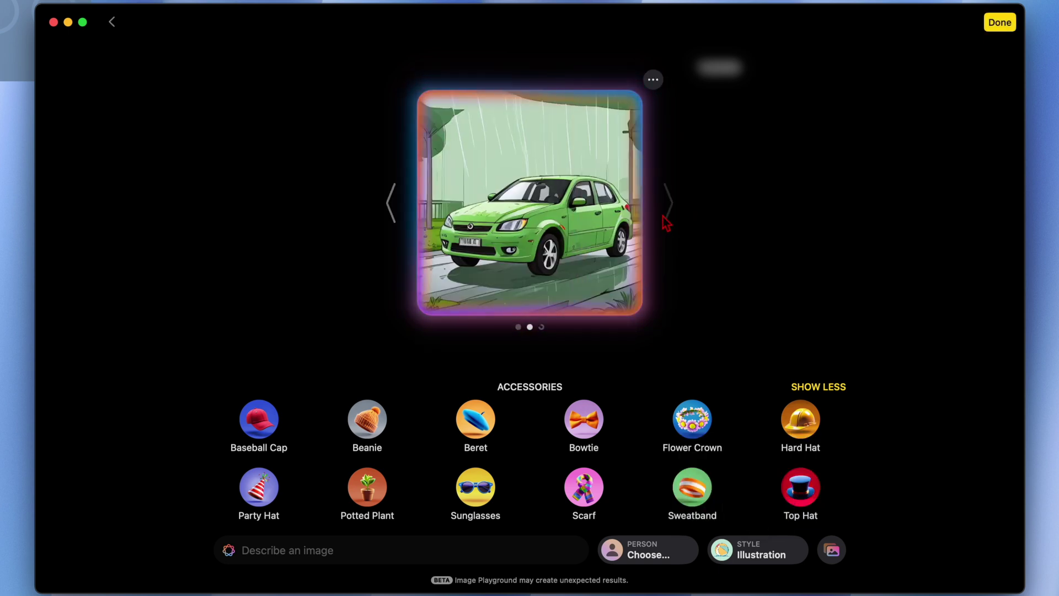
left_click(394, 203)
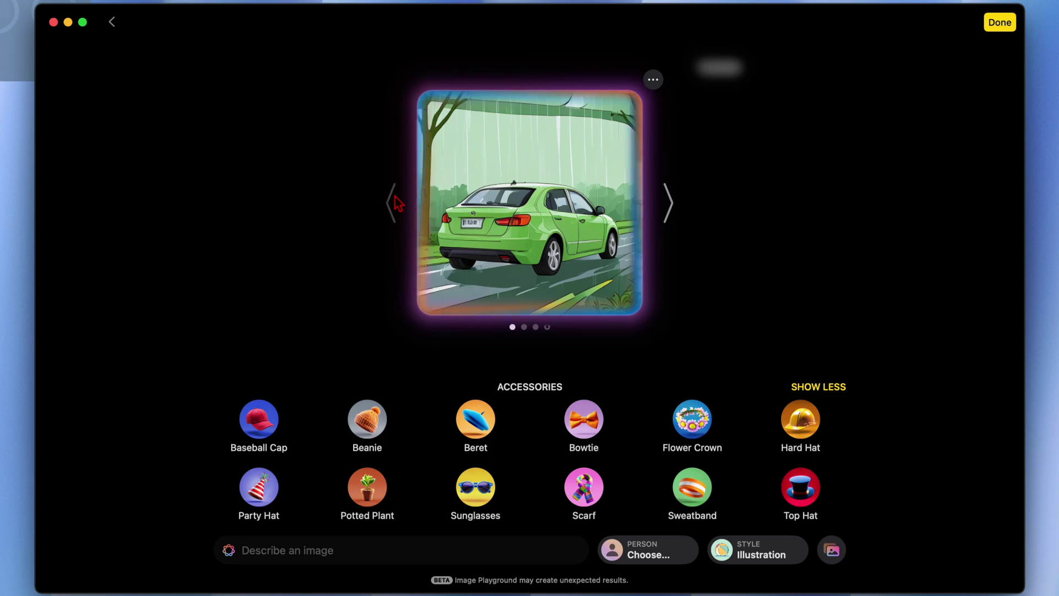
left_click(671, 208)
left_click(673, 208)
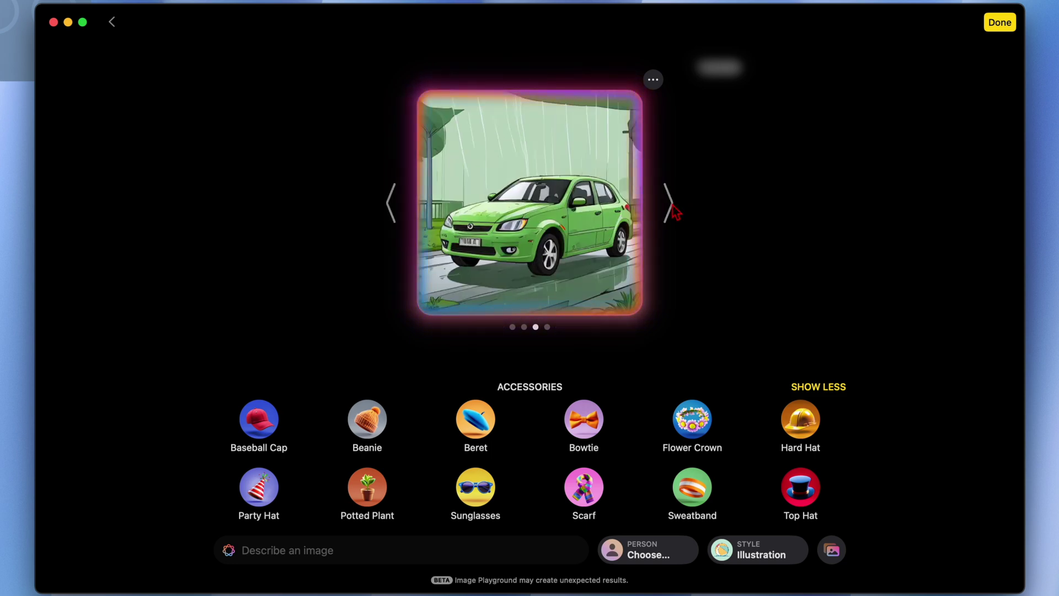
left_click(669, 204)
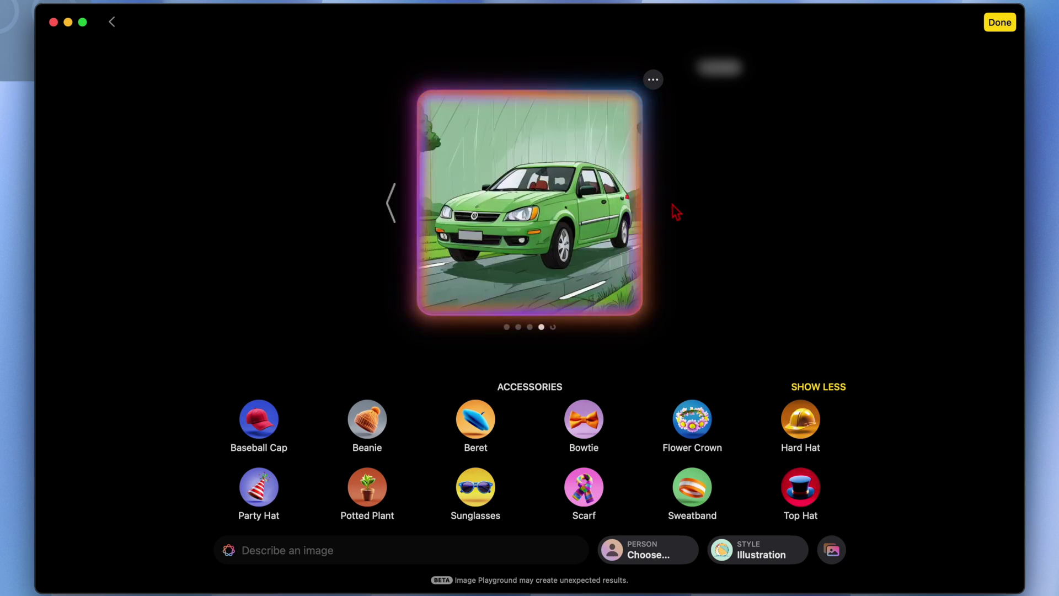
left_click(998, 23)
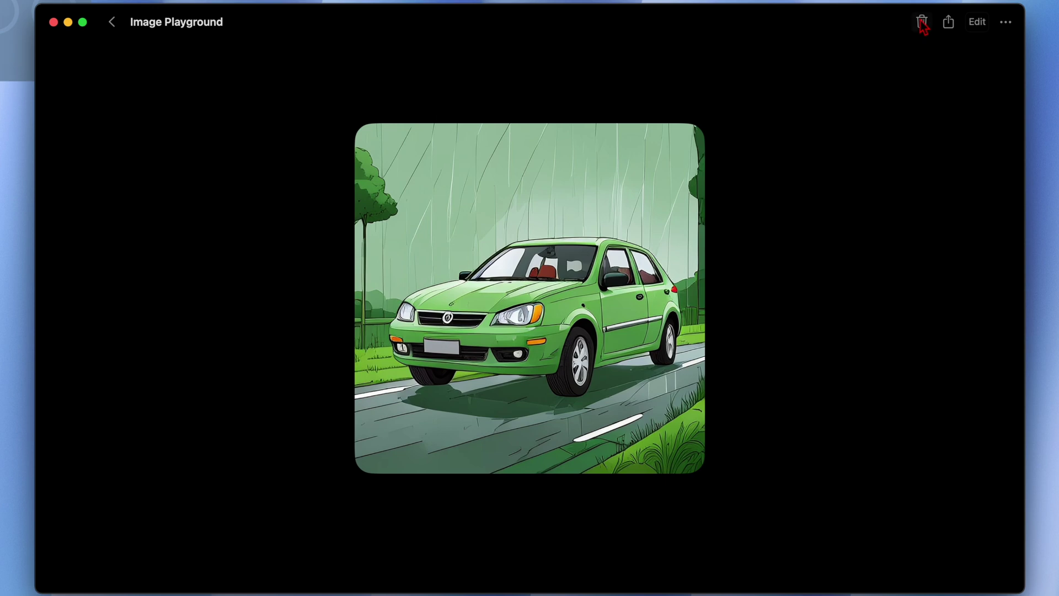
- Examine the sharing, editing and additional options available for the saved green car image
left_click(948, 23)
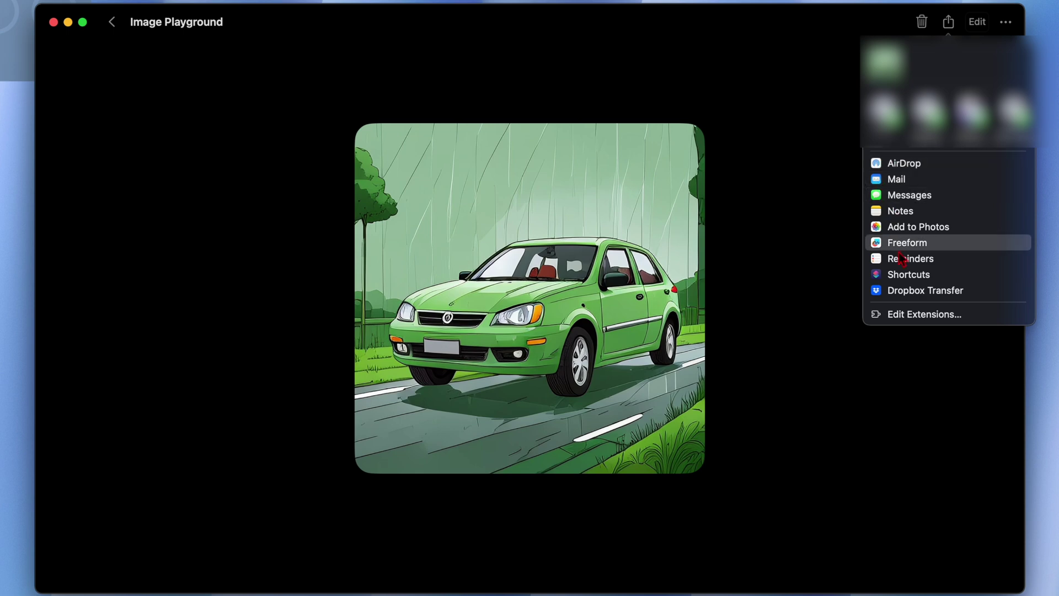
left_click(859, 71)
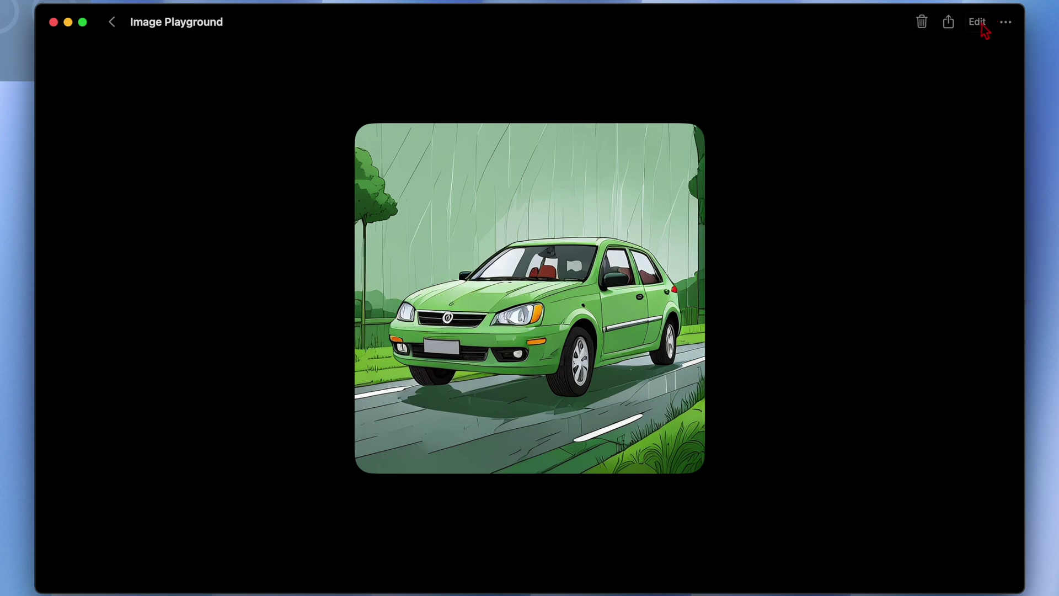
left_click(982, 25)
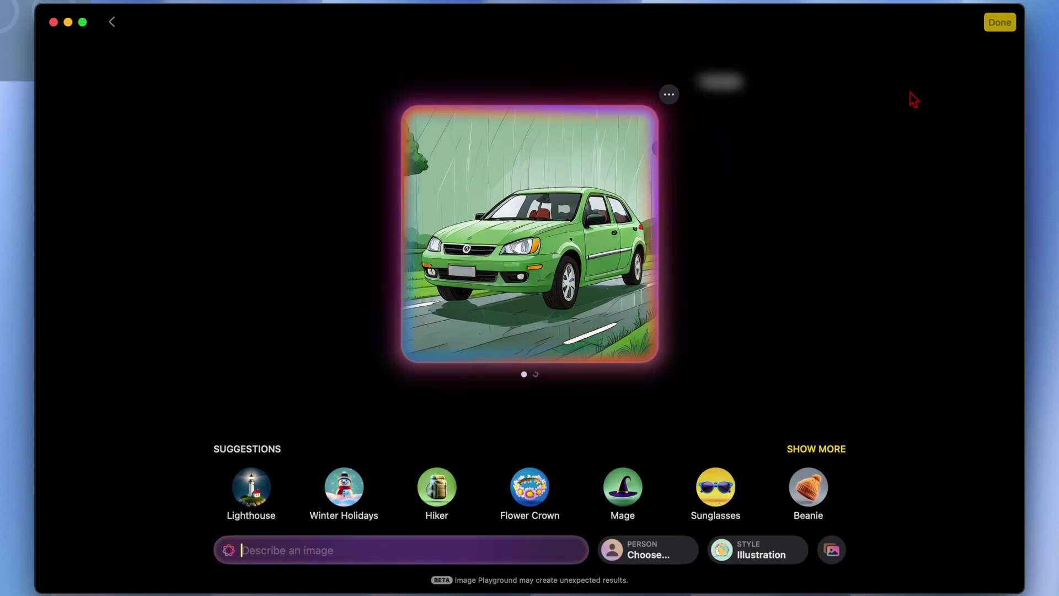
left_click(999, 24)
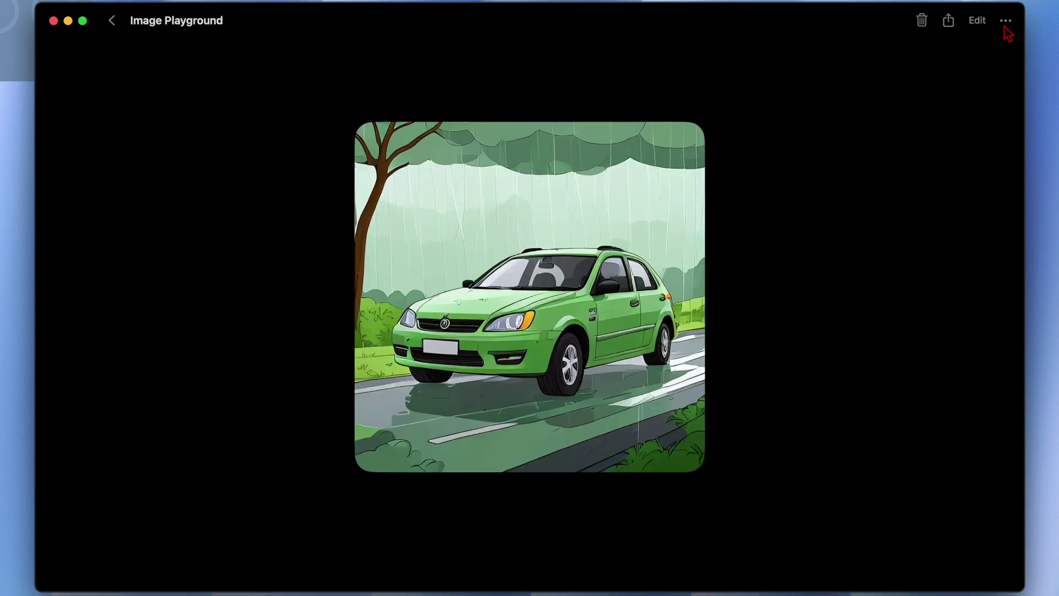
left_click(1005, 24)
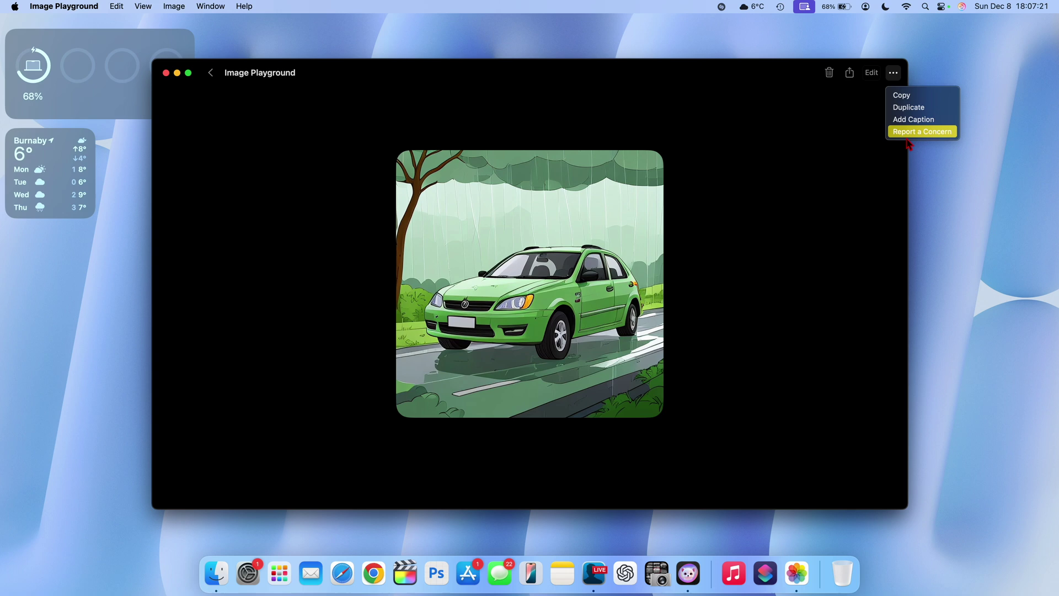
left_click(647, 378)
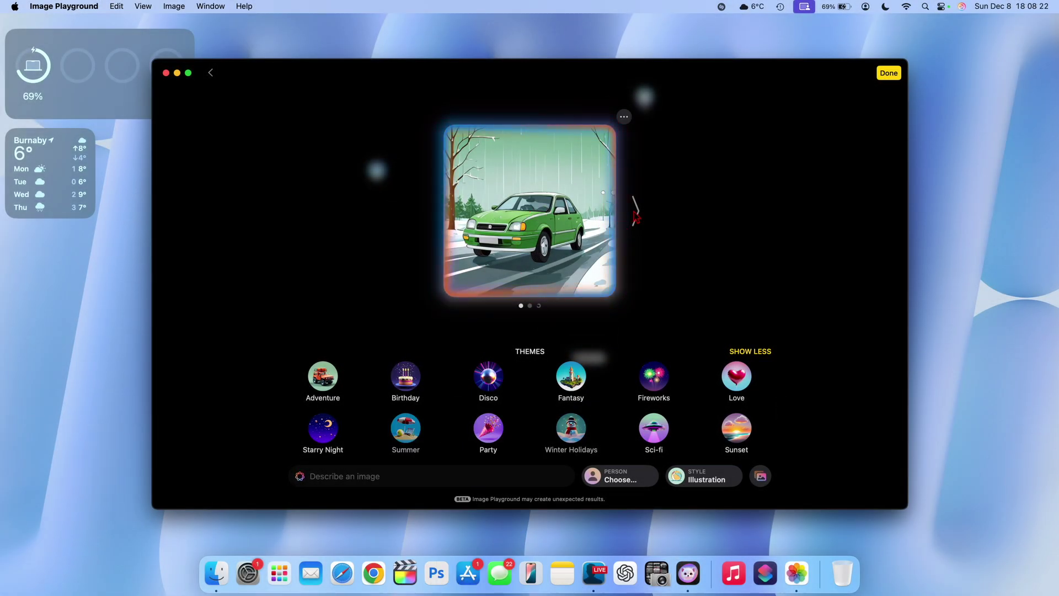
- Browse the green car variations with the Summer and Winter Holidays themes, and minimize the window
left_click(634, 213)
left_click(635, 212)
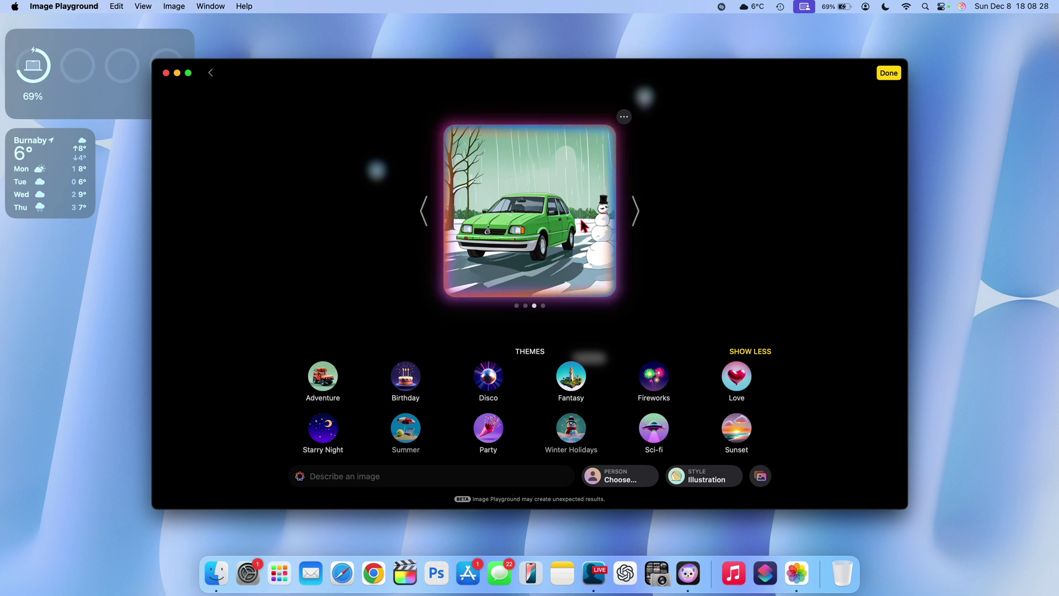
left_click(177, 74)
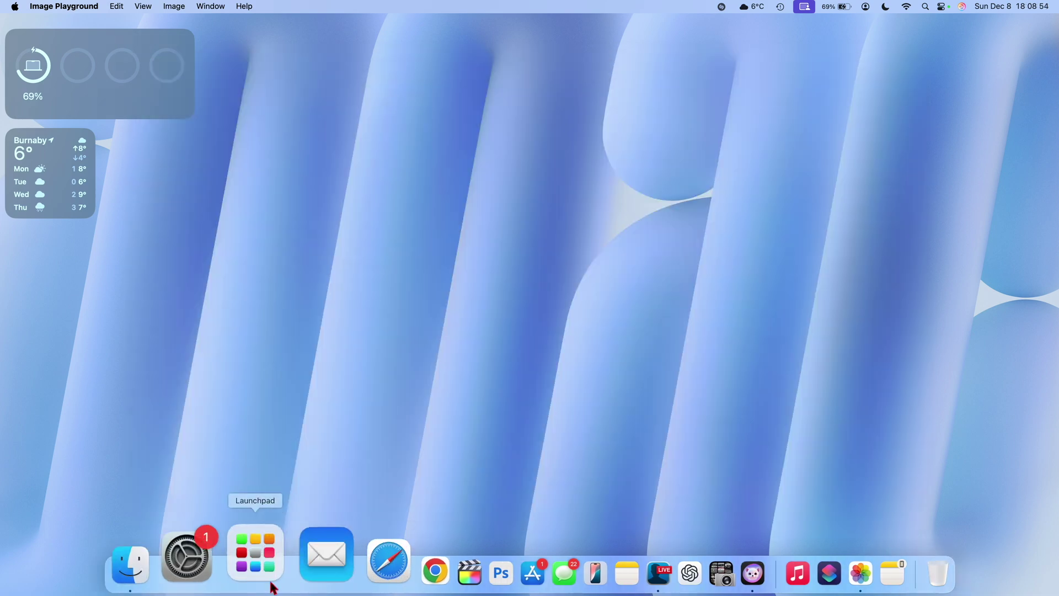
- Switch to Freeform and read through its list of new features, including Image Playground
left_click(270, 586)
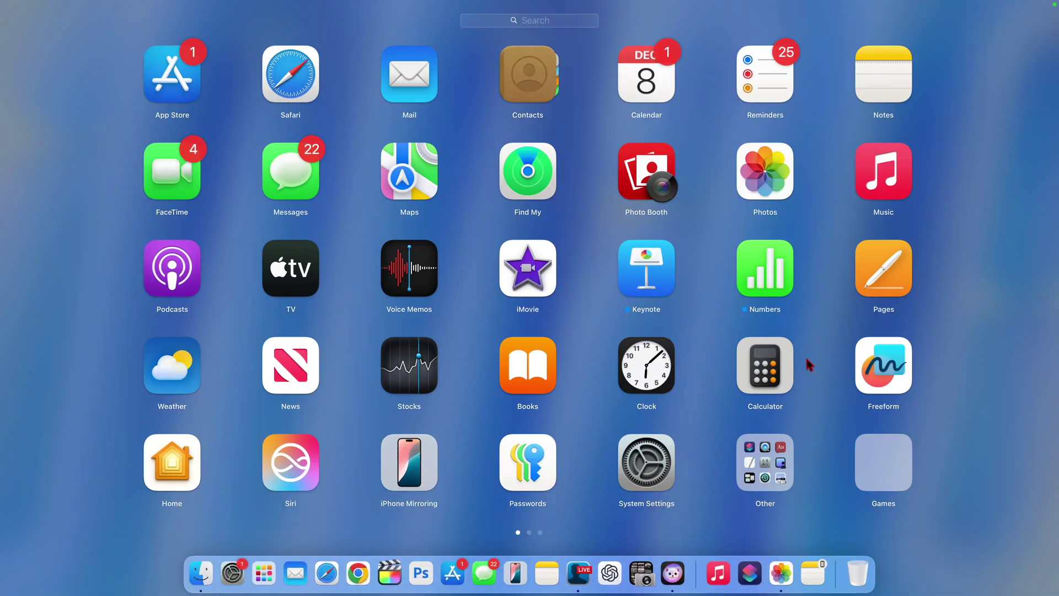
left_click(893, 367)
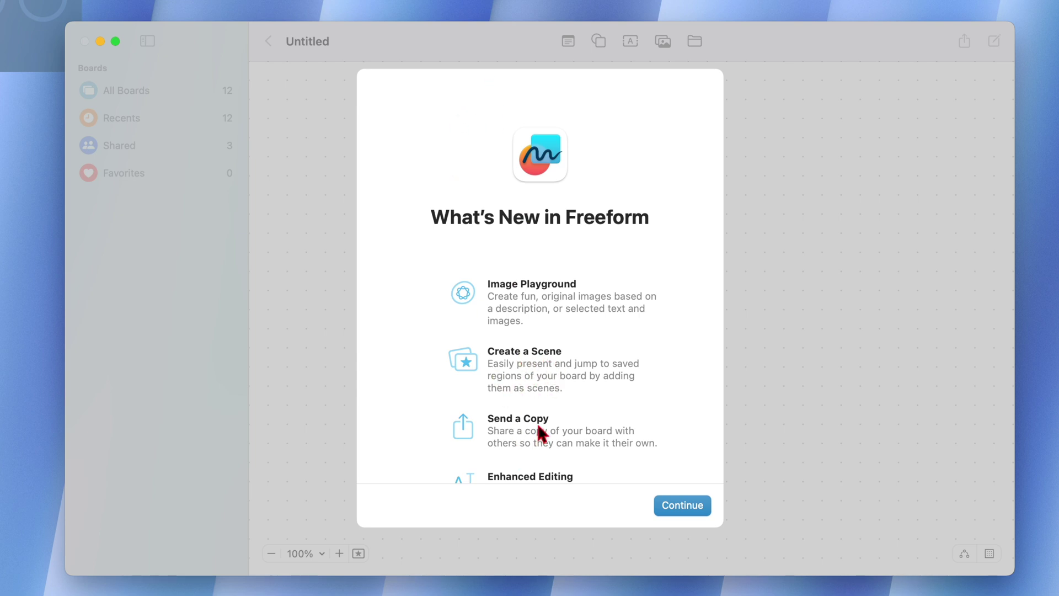
scroll(537, 426, "down", 3)
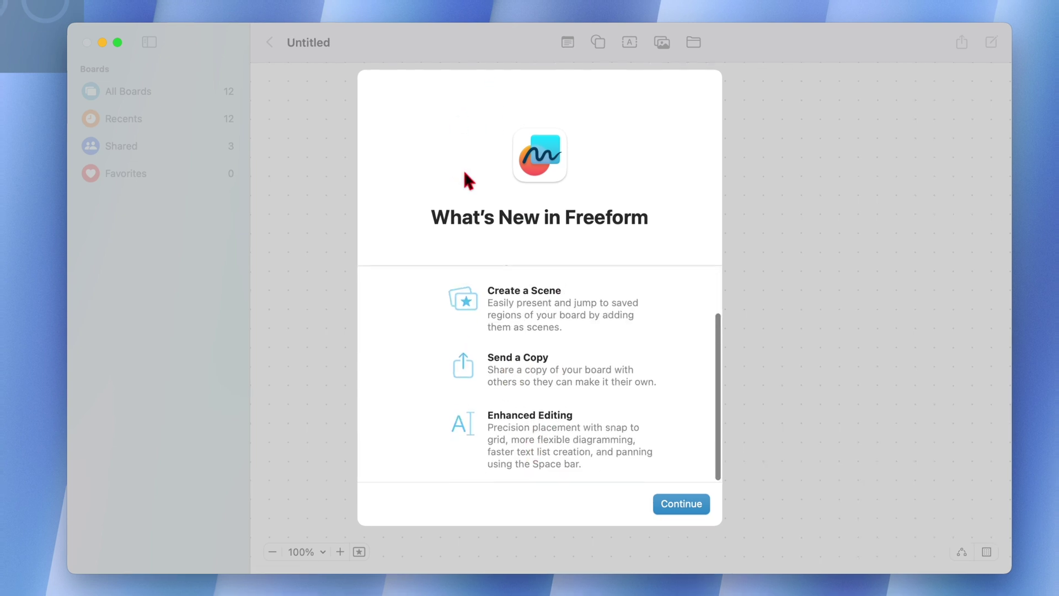
- Switch to Messages and bring up the Image Playground creations for attaching to the open conversation
left_click(485, 555)
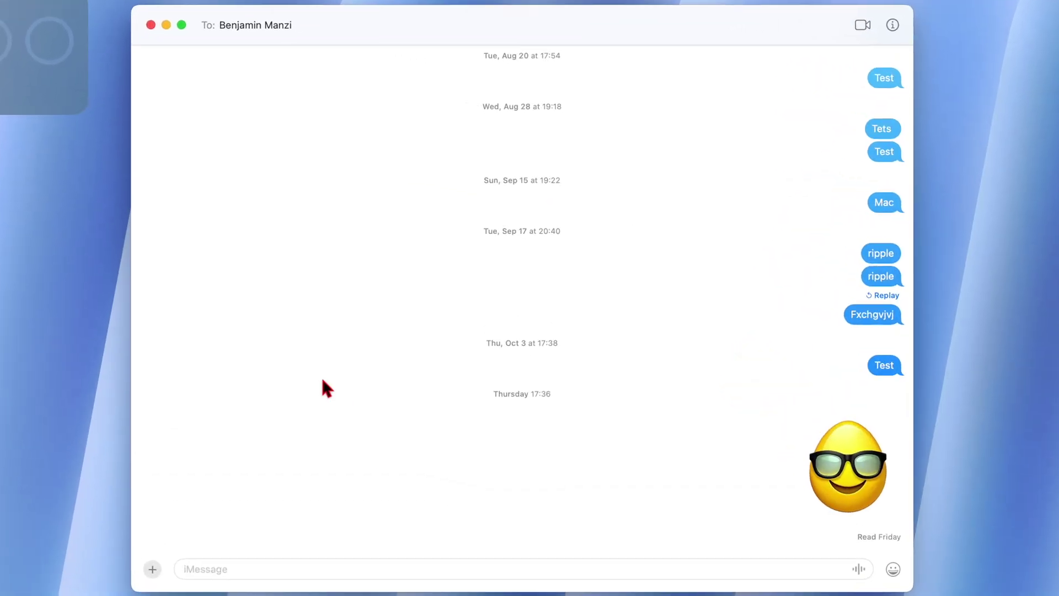
left_click(152, 568)
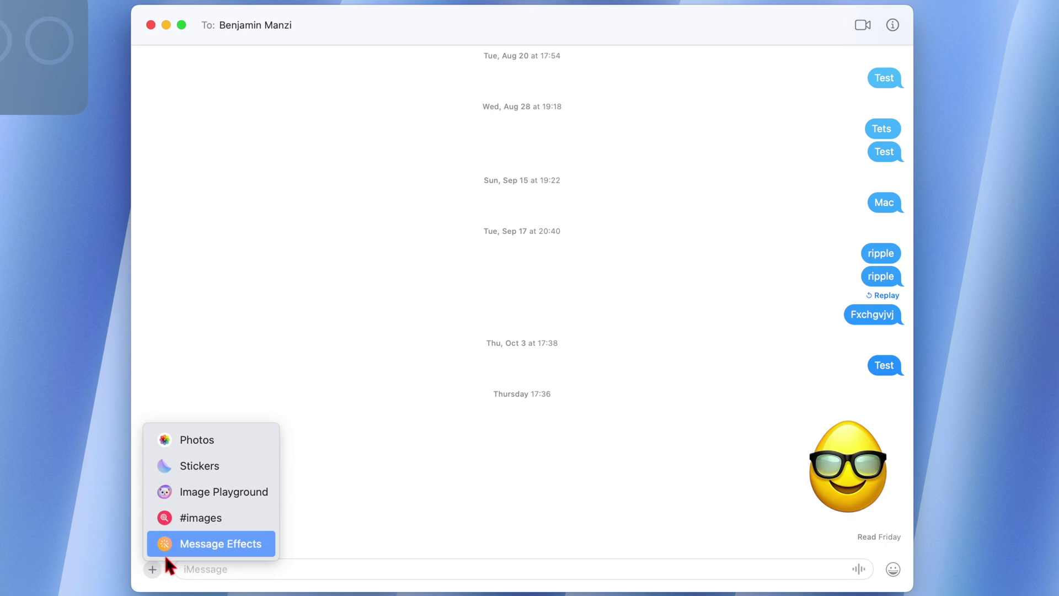
left_click(218, 497)
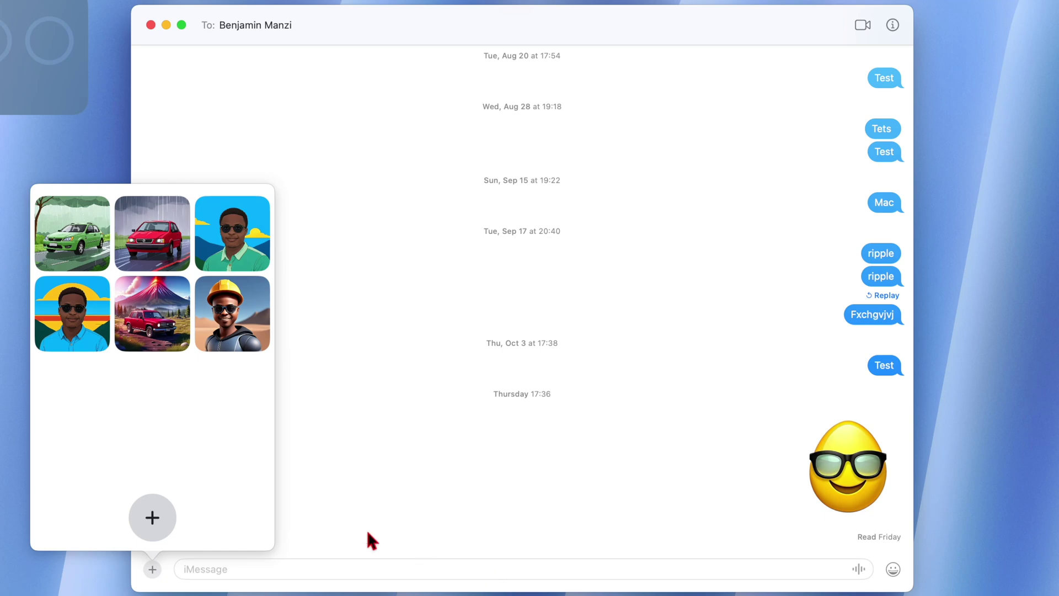
- Start a new Image Playground creation from the conversation and browse its description field and further suggestions
left_click(150, 516)
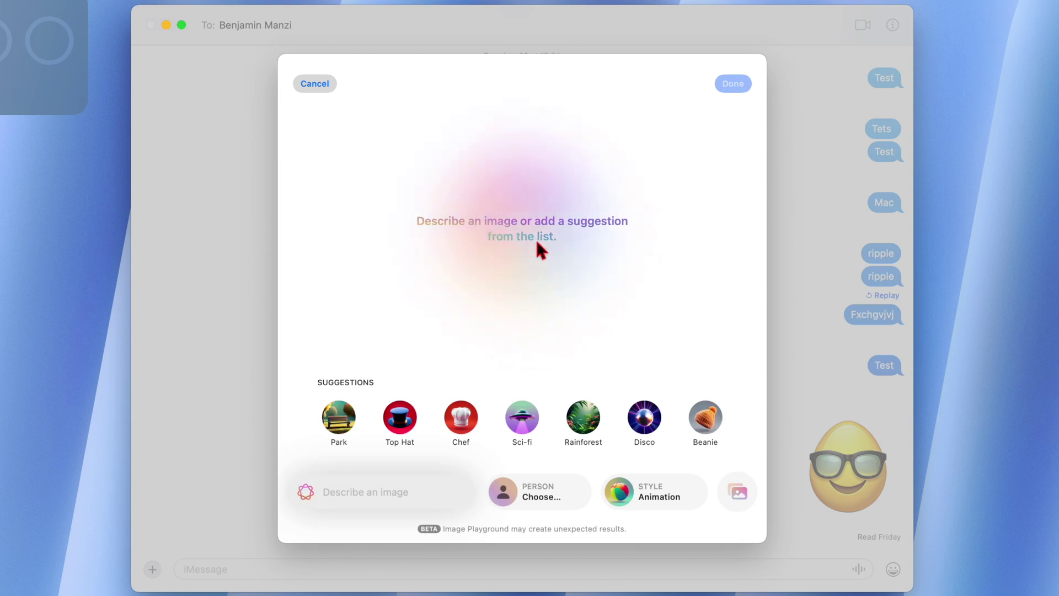
left_click(359, 492)
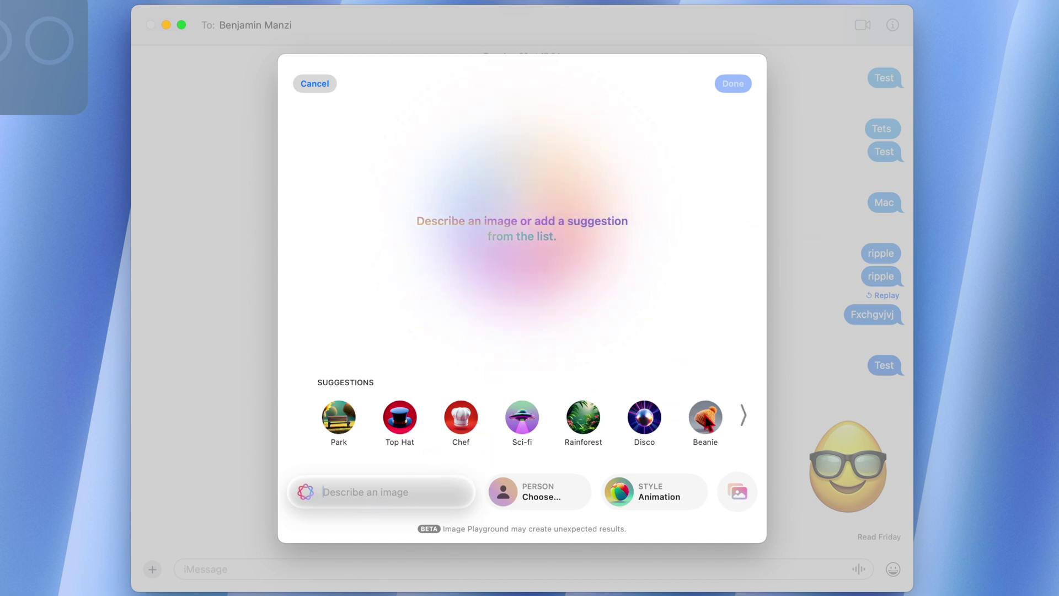
left_click(739, 413)
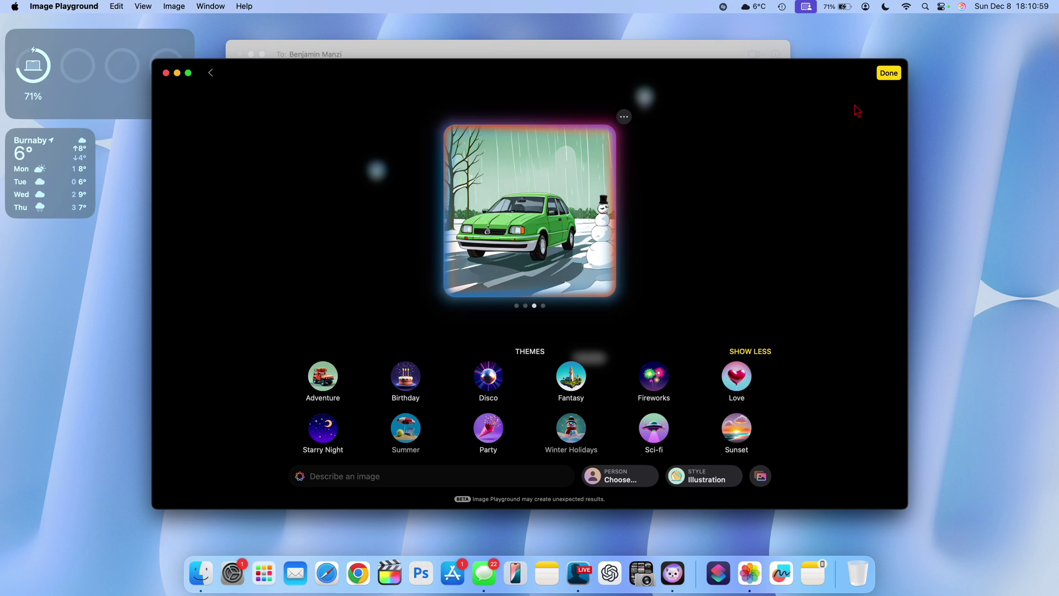
- Switch to Image Playground and finish the green car creation with the snowman variation selected
left_click(886, 74)
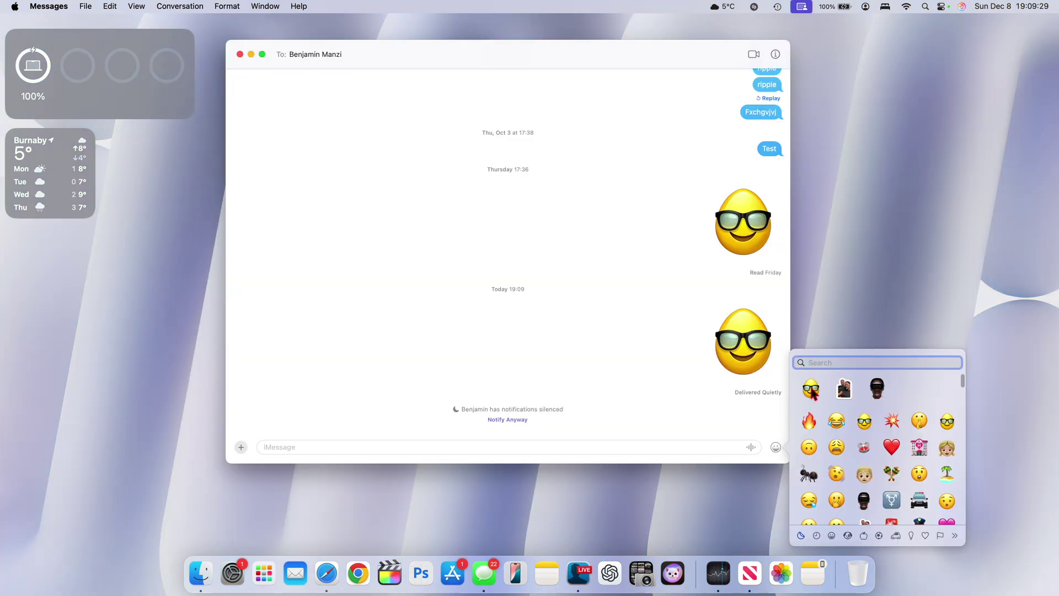
- Switch to Messages, check the attachment options including Image Playground, and bring up the emoji picker for the conversation
left_click(242, 447)
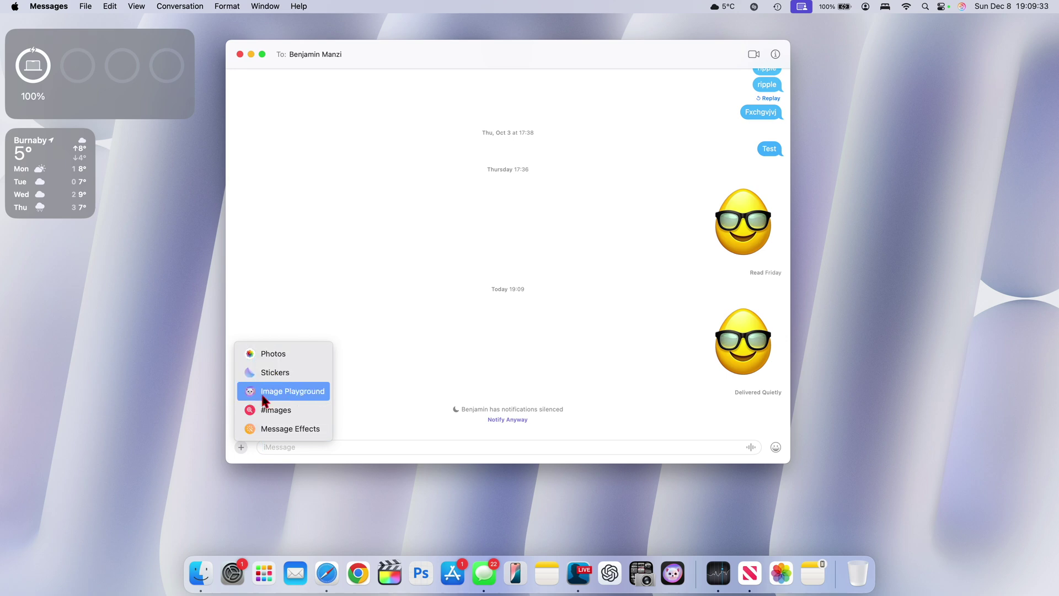
left_click(777, 448)
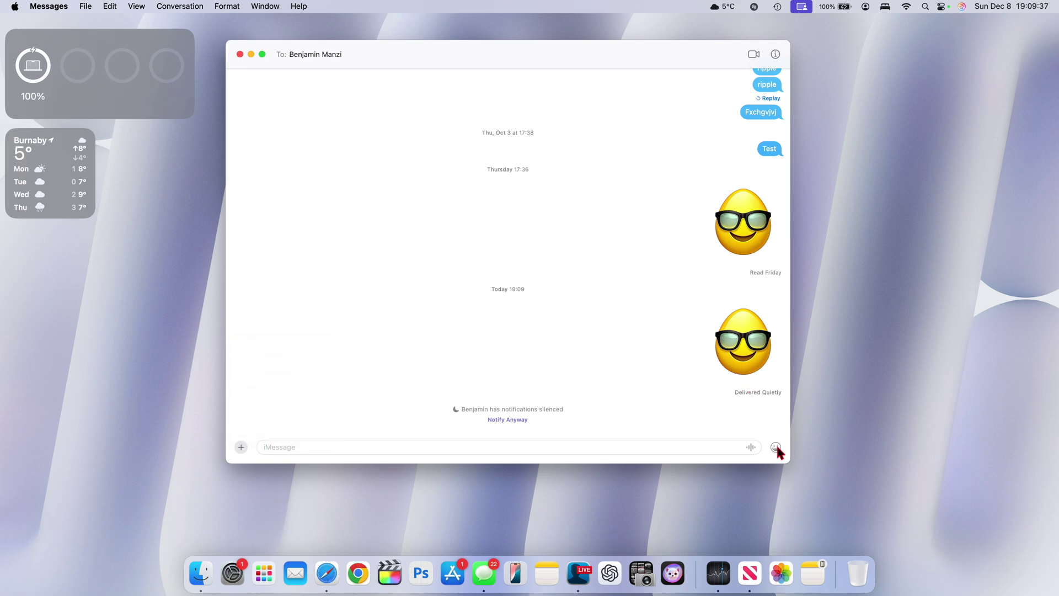
left_click(776, 447)
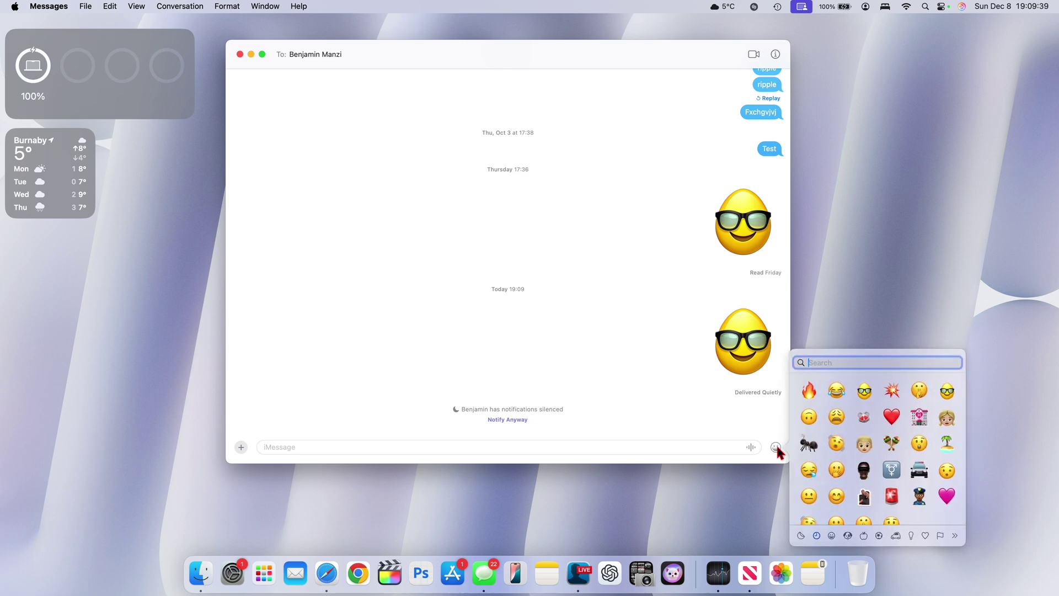